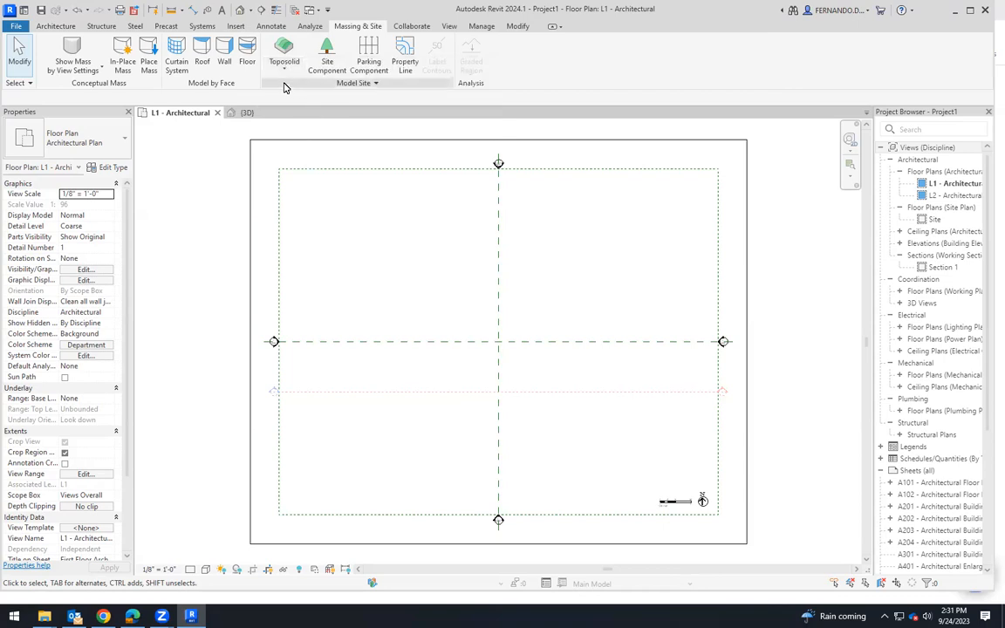
# Start a Grassland - 16" toposolid and set the Earth structure layer's thickness to 30' in its type assembly
pyautogui.click(285, 49)
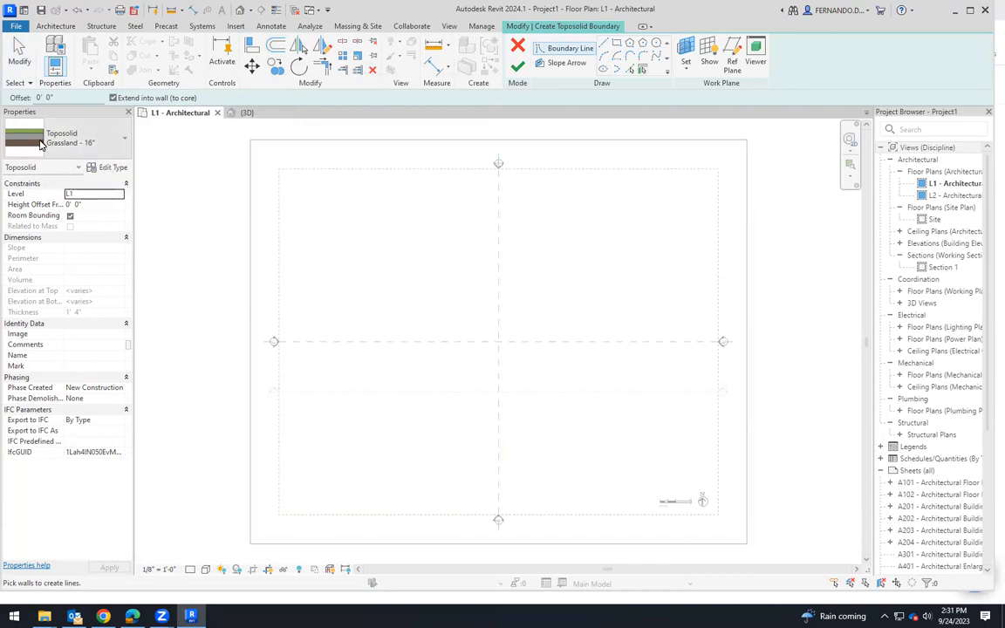
pyautogui.click(114, 167)
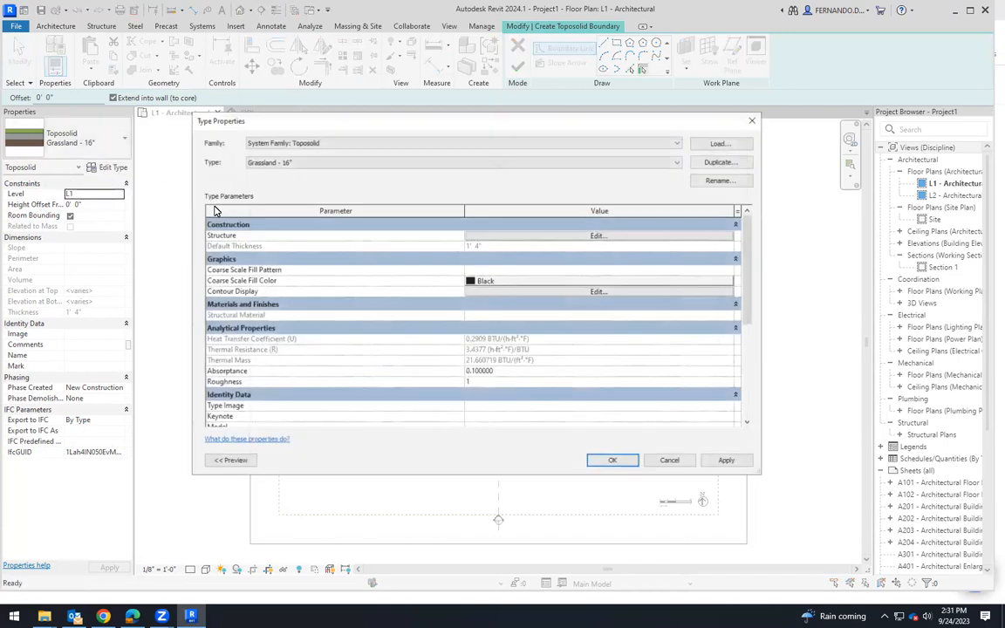
pyautogui.click(573, 239)
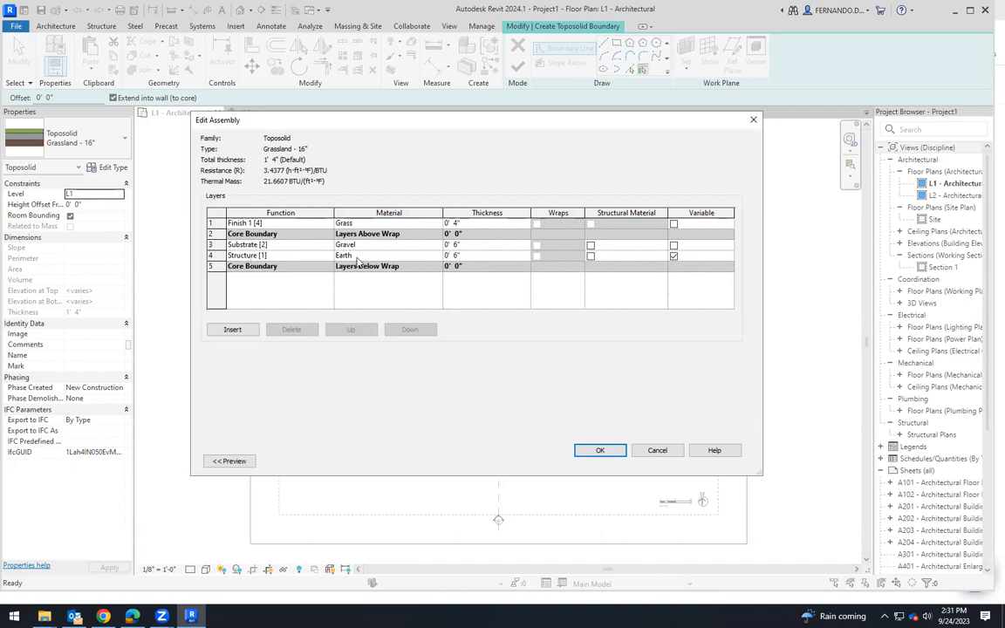
pyautogui.click(480, 254)
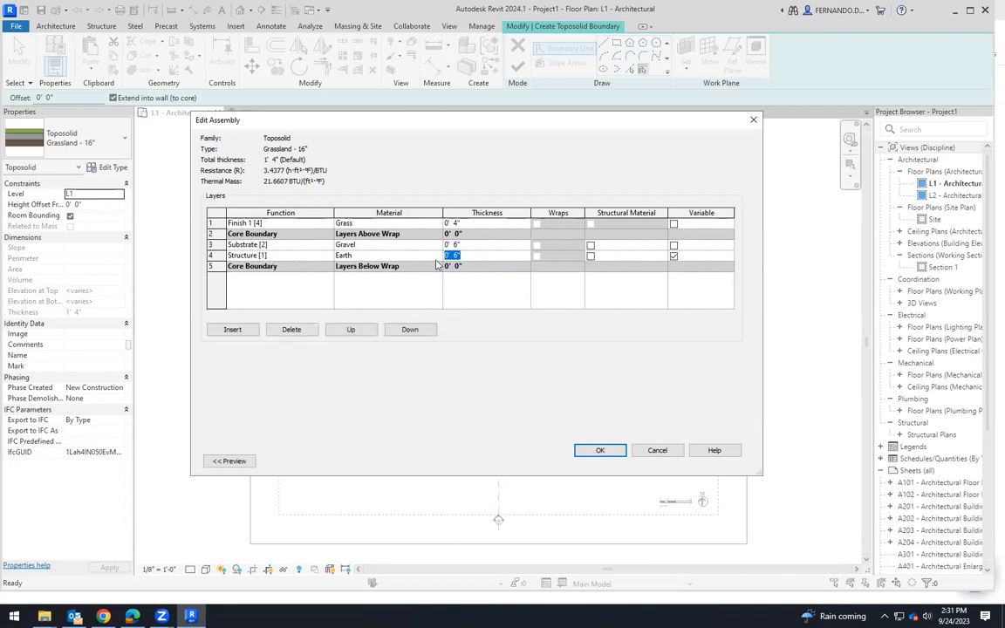
pyautogui.write('3')
pyautogui.click(600, 451)
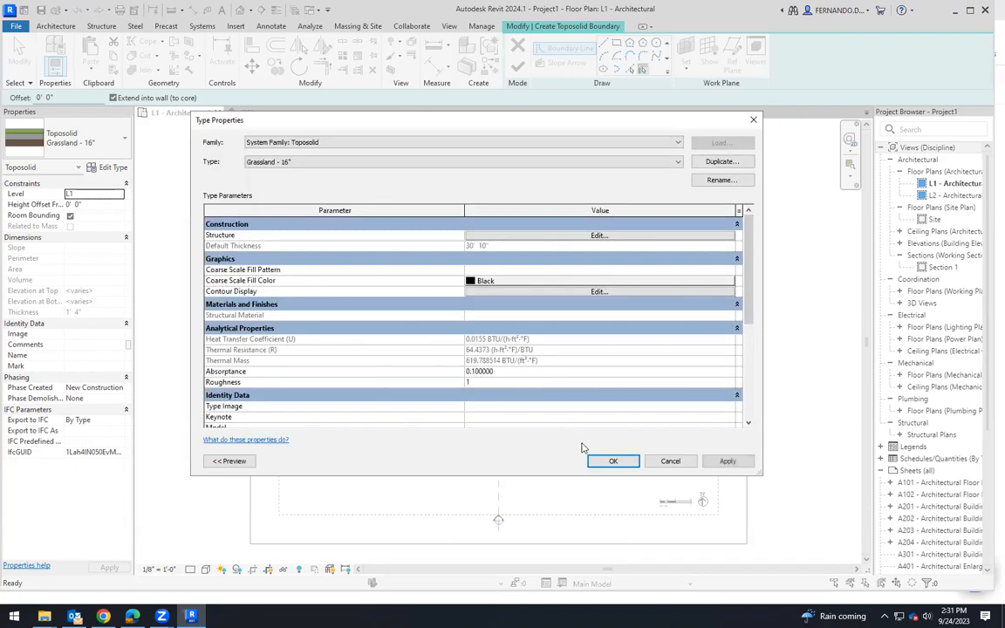
pyautogui.click(612, 460)
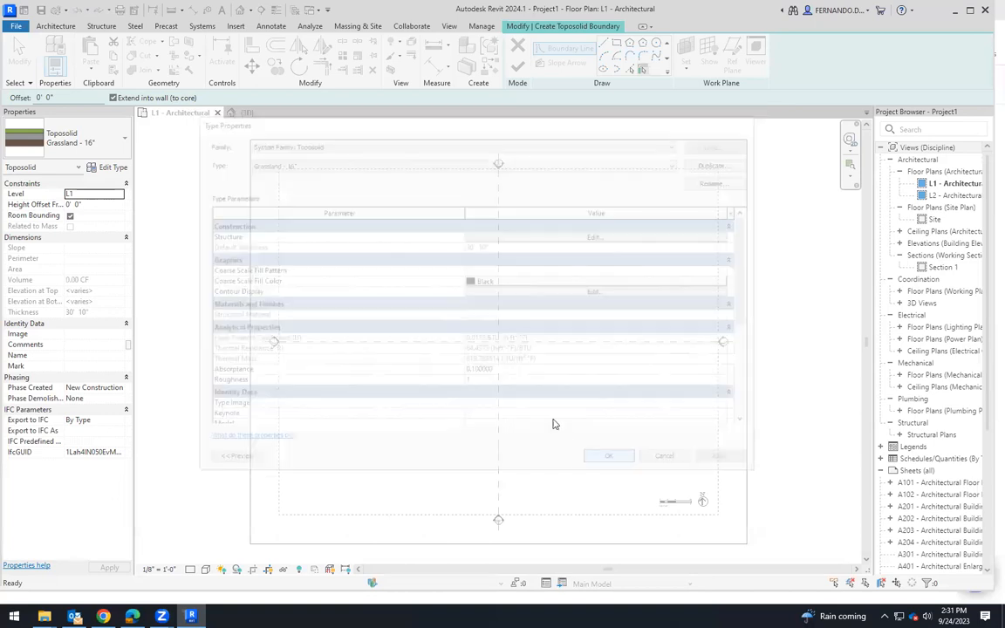
# Sketch a rectangular toposolid boundary about 136' by 96' in the middle of the L1 plan and finish it
pyautogui.click(616, 42)
pyautogui.click(354, 237)
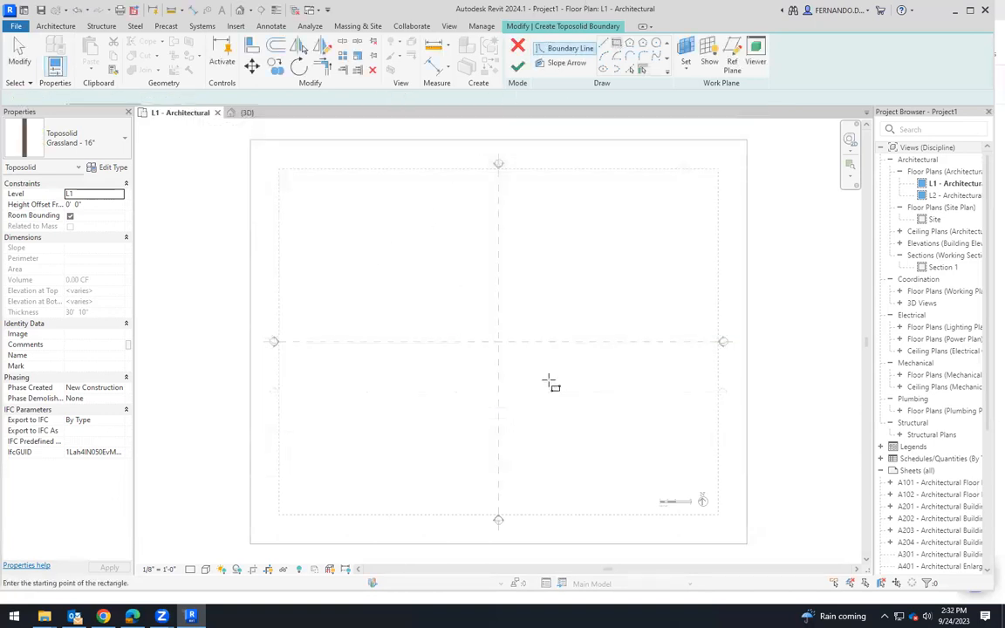
pyautogui.click(616, 429)
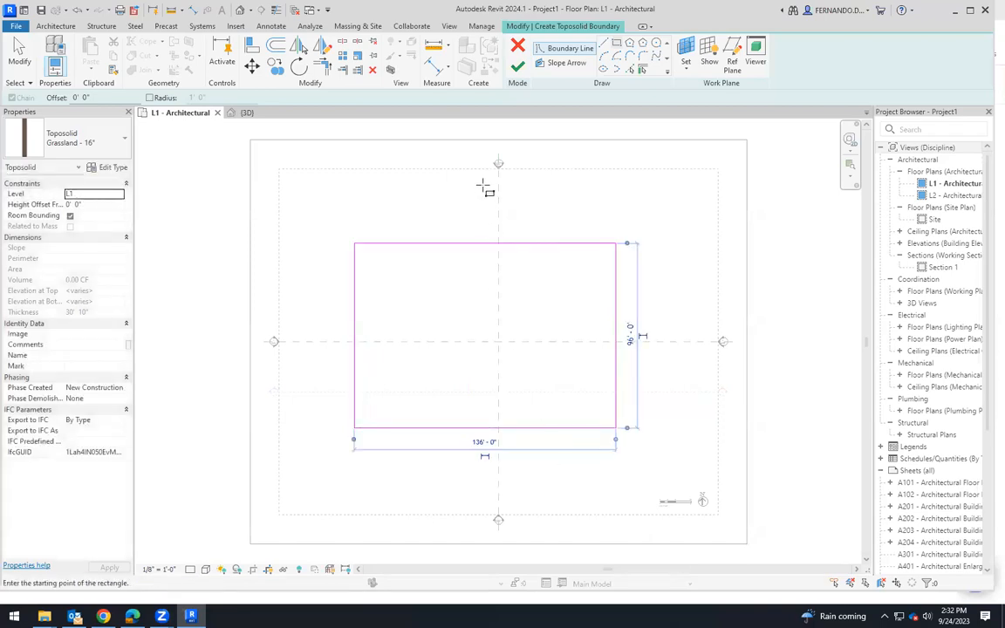
pyautogui.press('Escape')
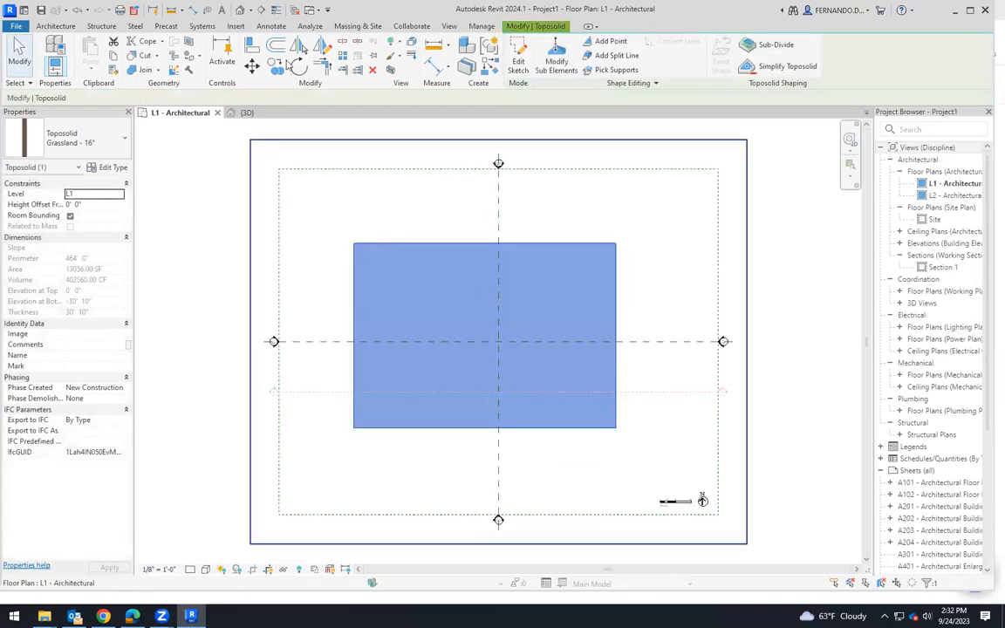
# Select the toposolid in the default 3D view and set its type's Earth layer thickness to 10'
pyautogui.click(240, 11)
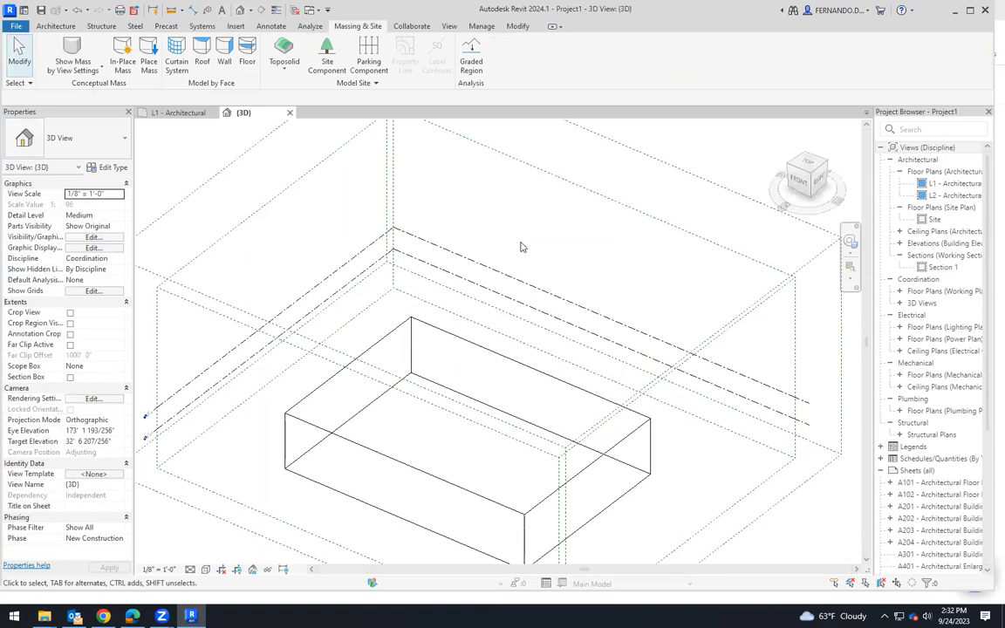
pyautogui.keyDown('shift'); pyautogui.moveTo(423, 442); pyautogui.dragTo(480, 475, button='middle'); pyautogui.keyUp('shift')
pyautogui.click(480, 475)
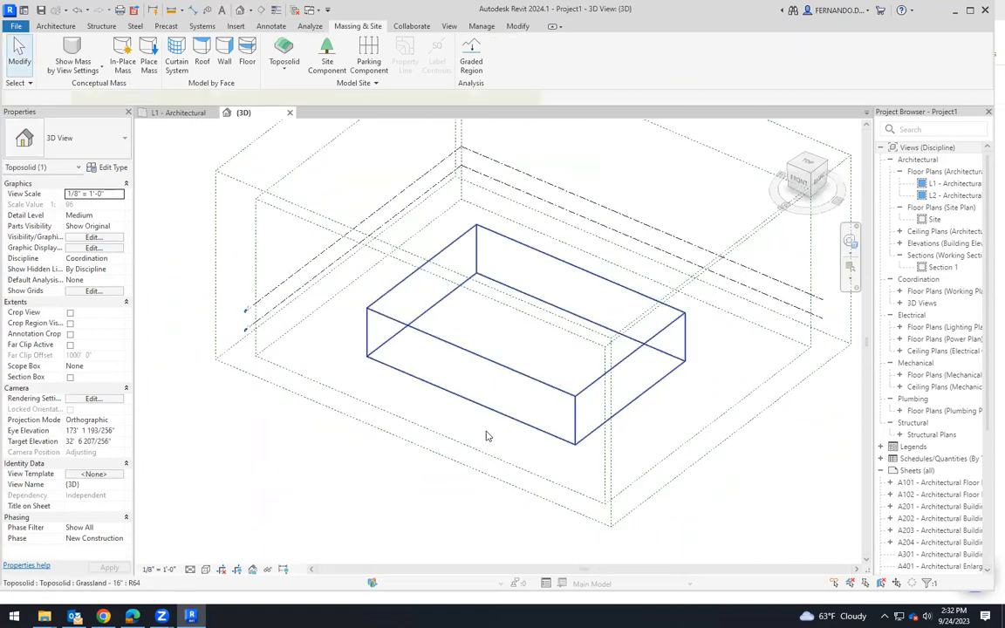
pyautogui.keyDown('shift'); pyautogui.moveTo(401, 360); pyautogui.dragTo(454, 342, button='middle'); pyautogui.keyUp('shift')
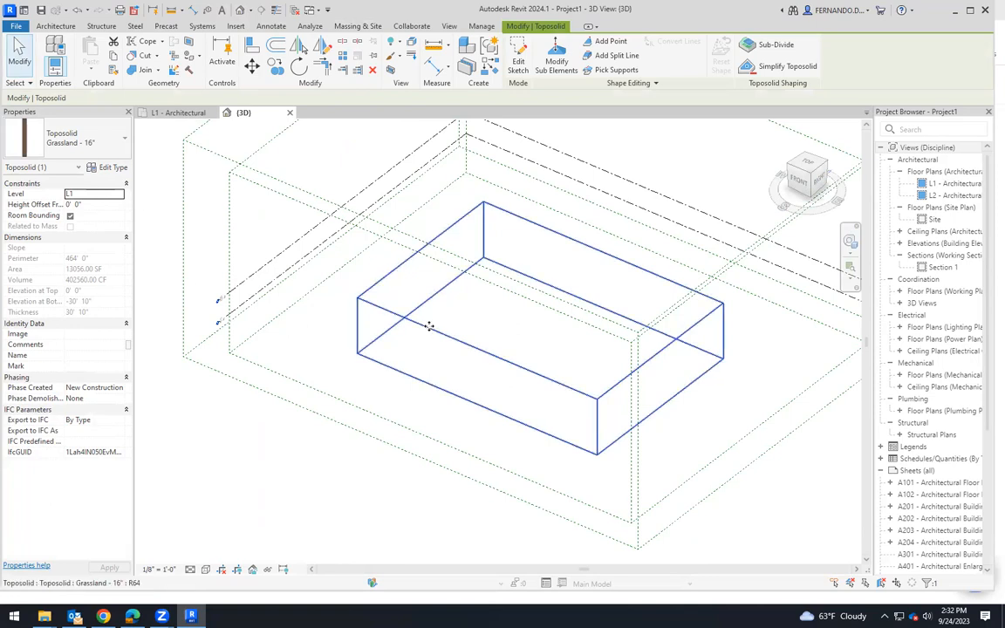
pyautogui.click(114, 167)
pyautogui.click(314, 145)
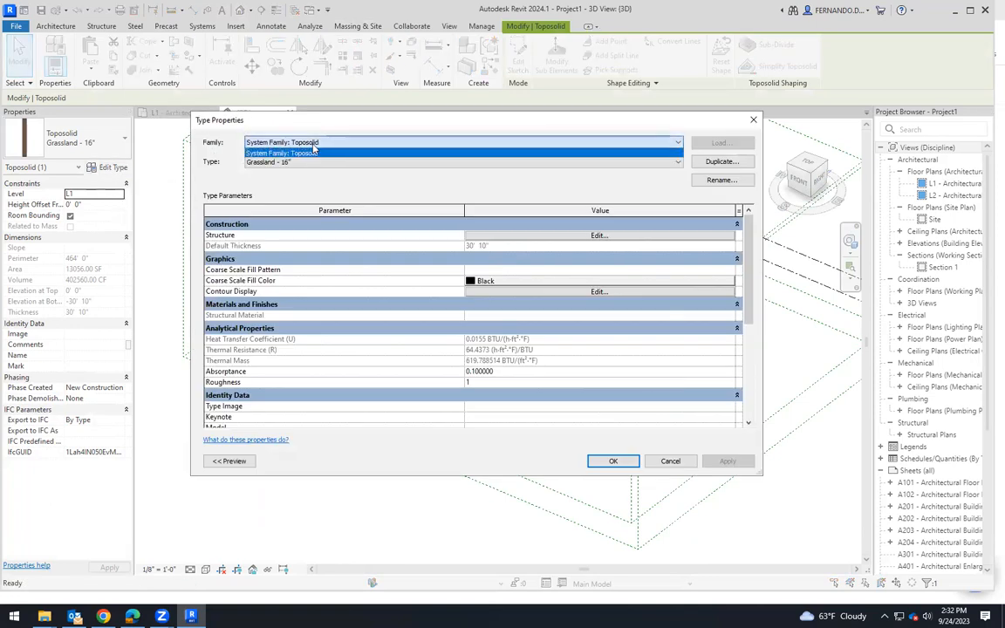
pyautogui.click(289, 124)
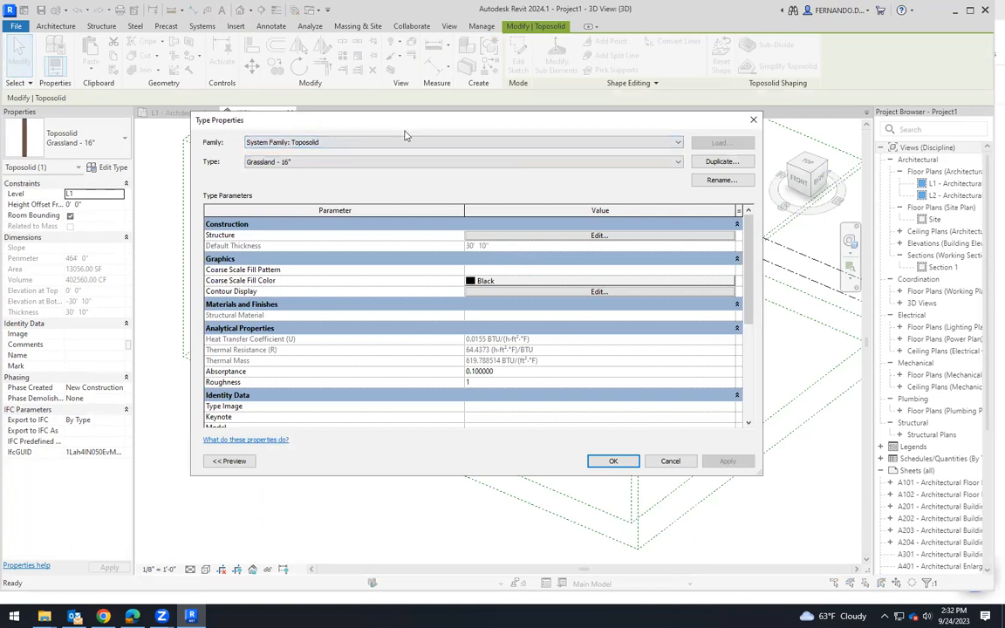
pyautogui.moveTo(403, 122); pyautogui.dragTo(142, 119)
pyautogui.click(314, 234)
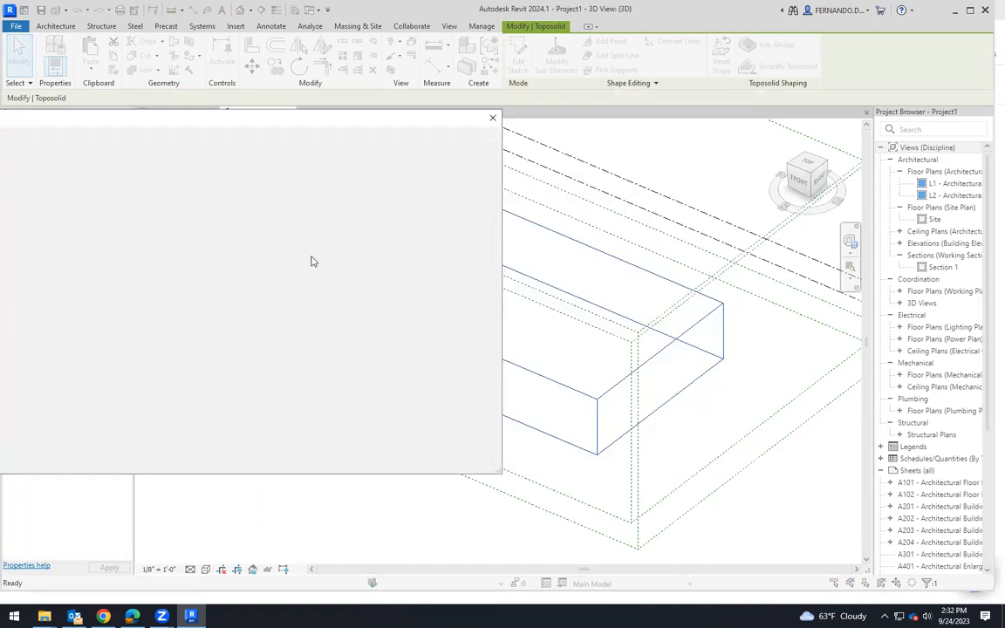
pyautogui.click(187, 253)
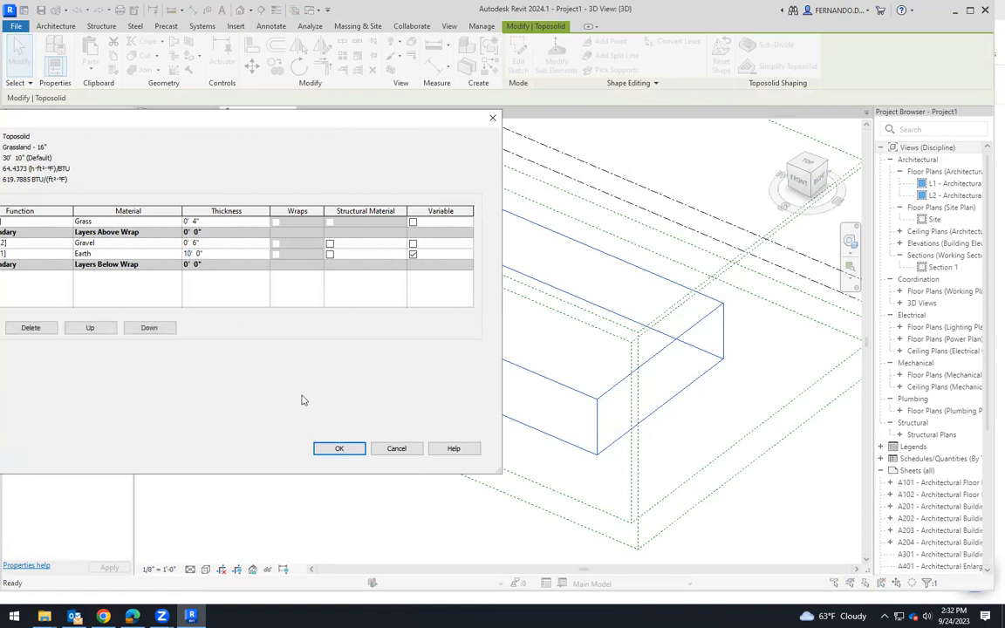
pyautogui.click(339, 449)
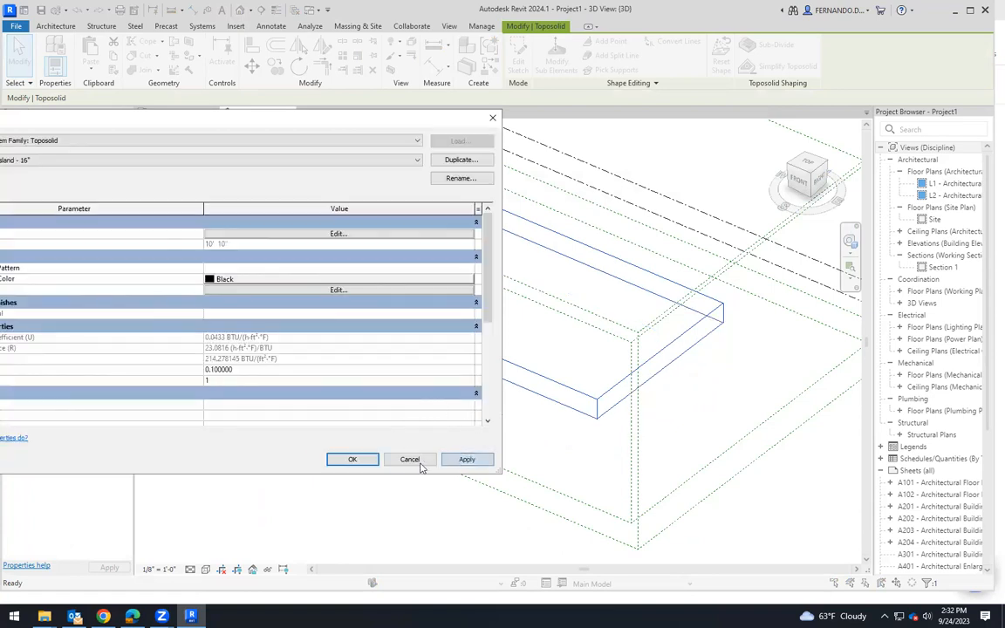
pyautogui.click(352, 460)
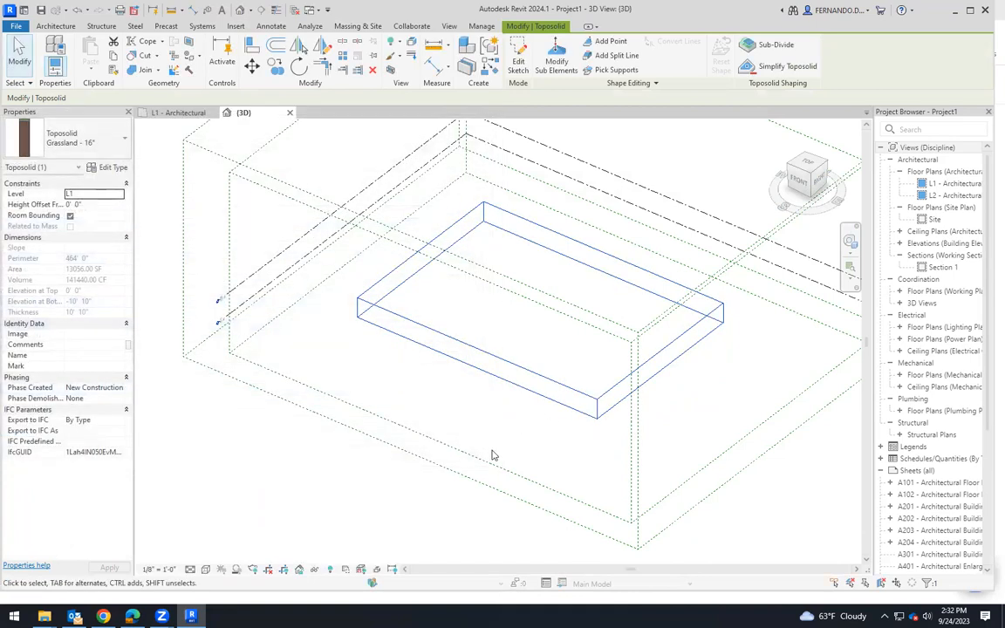
# Modify the toposolid's sub-elements by raising its west short edge to an elevation of about 29' 6"
pyautogui.click(796, 178)
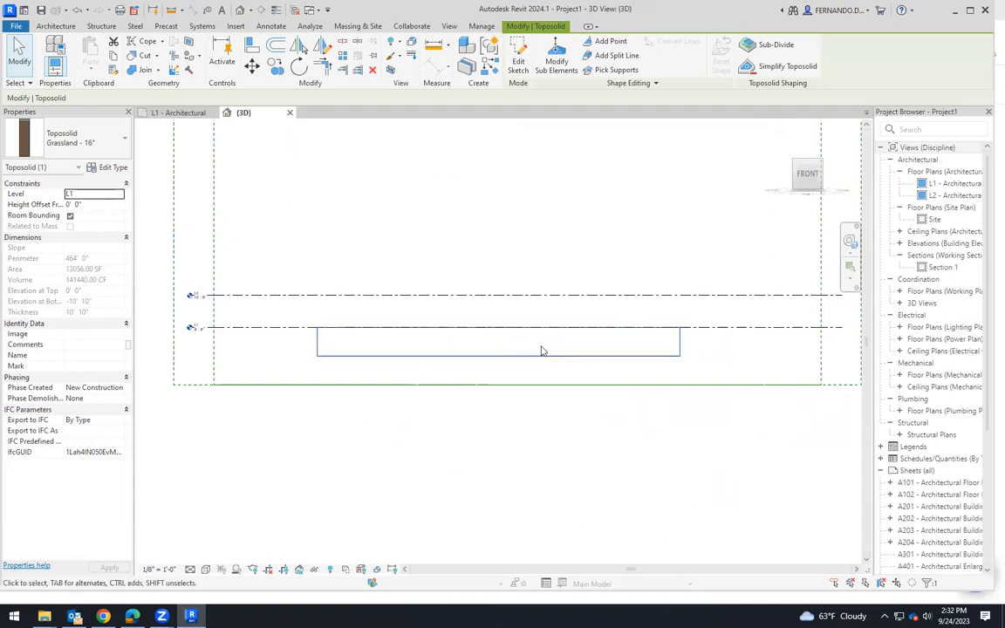
pyautogui.scroll(-1, 498, 308)
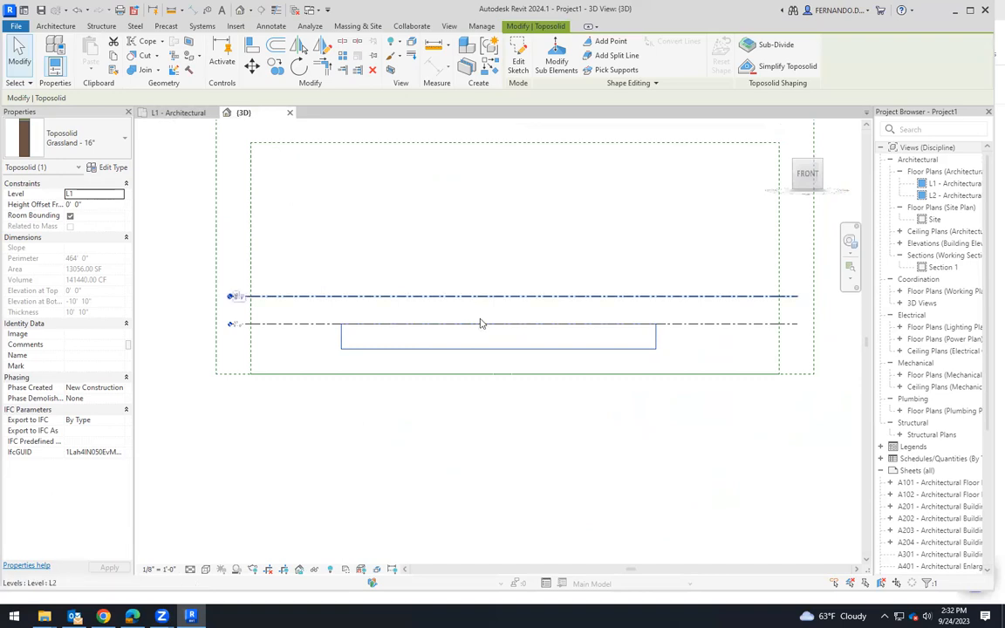
pyautogui.keyDown('shift'); pyautogui.moveTo(583, 334); pyautogui.dragTo(400, 467, button='middle'); pyautogui.keyUp('shift')
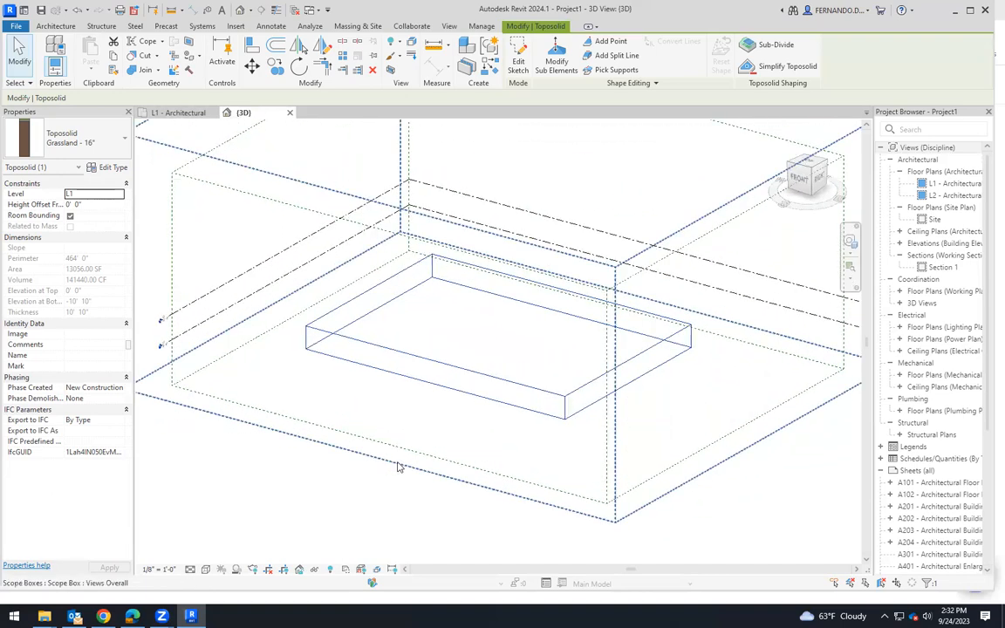
pyautogui.click(420, 405)
pyautogui.click(448, 388)
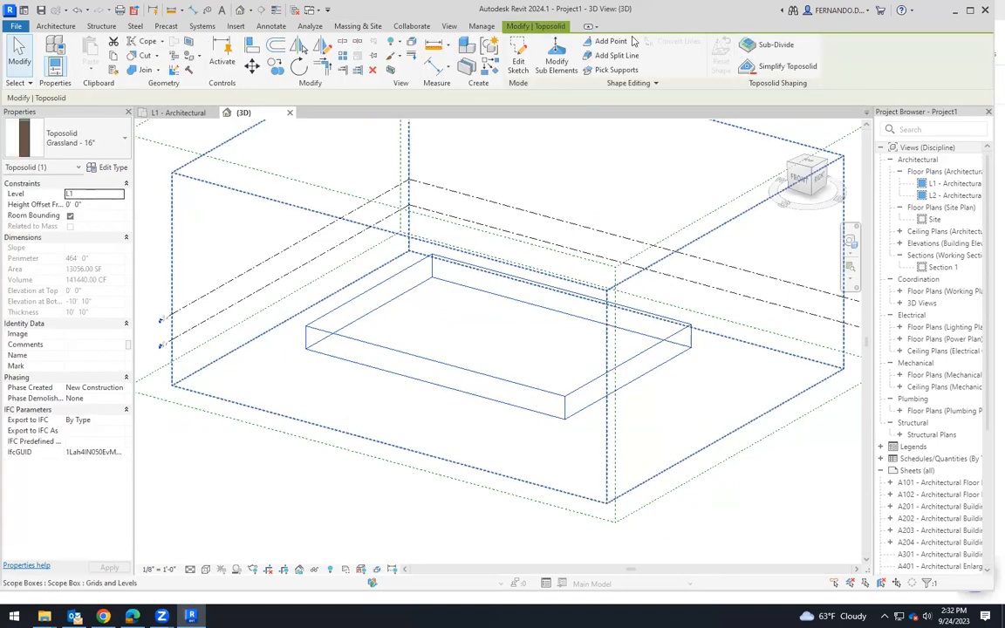
pyautogui.click(557, 58)
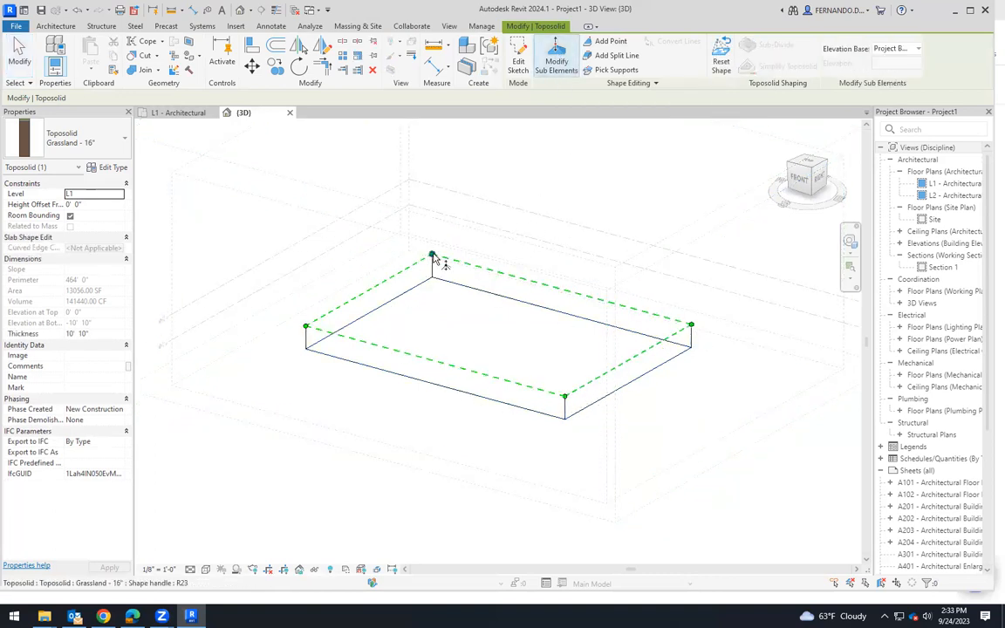
pyautogui.click(395, 277)
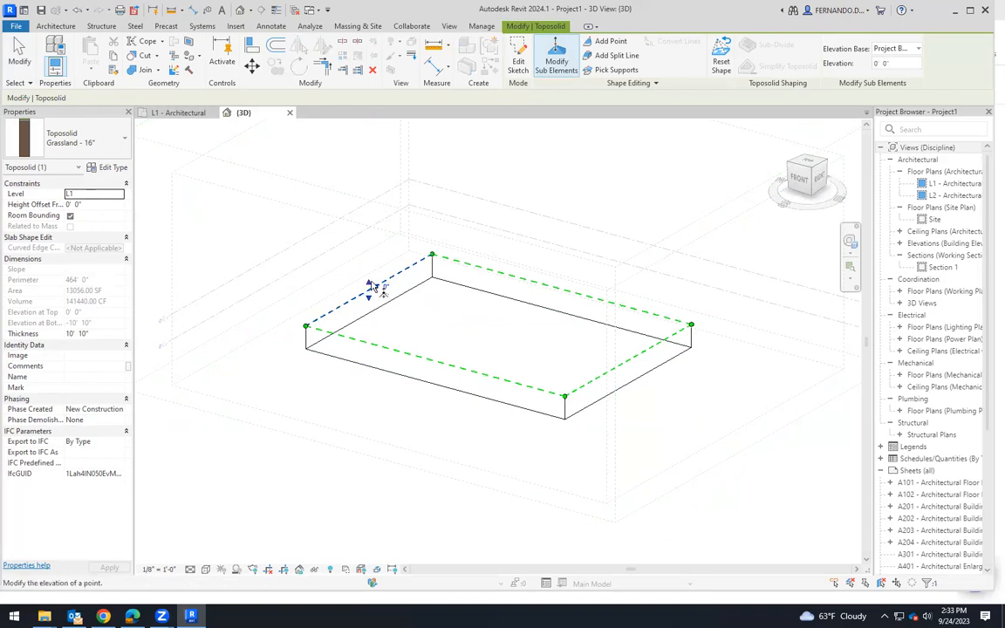
pyautogui.moveTo(370, 288); pyautogui.dragTo(369, 224)
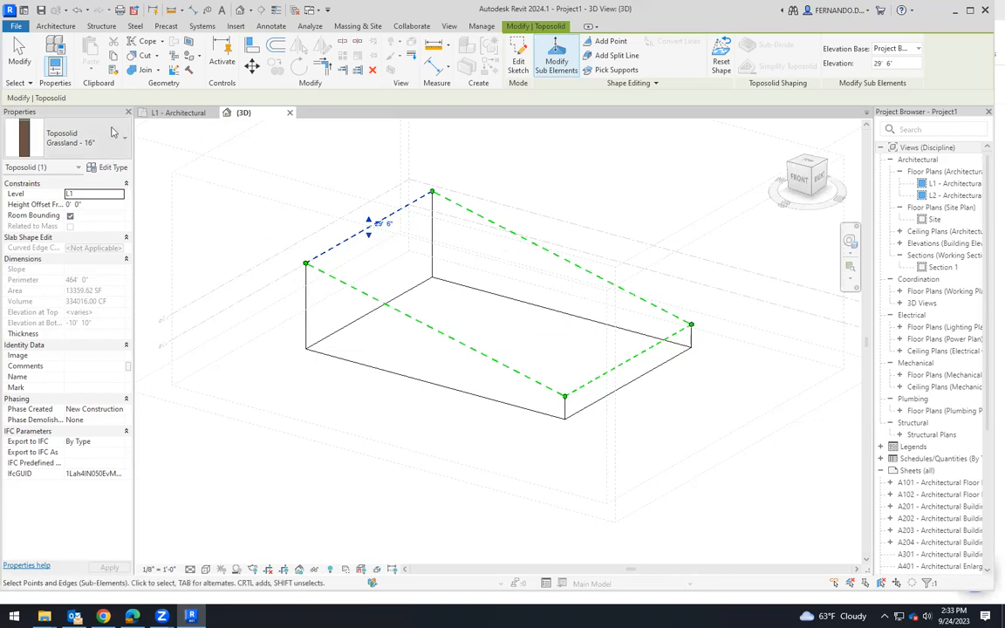
pyautogui.click(19, 55)
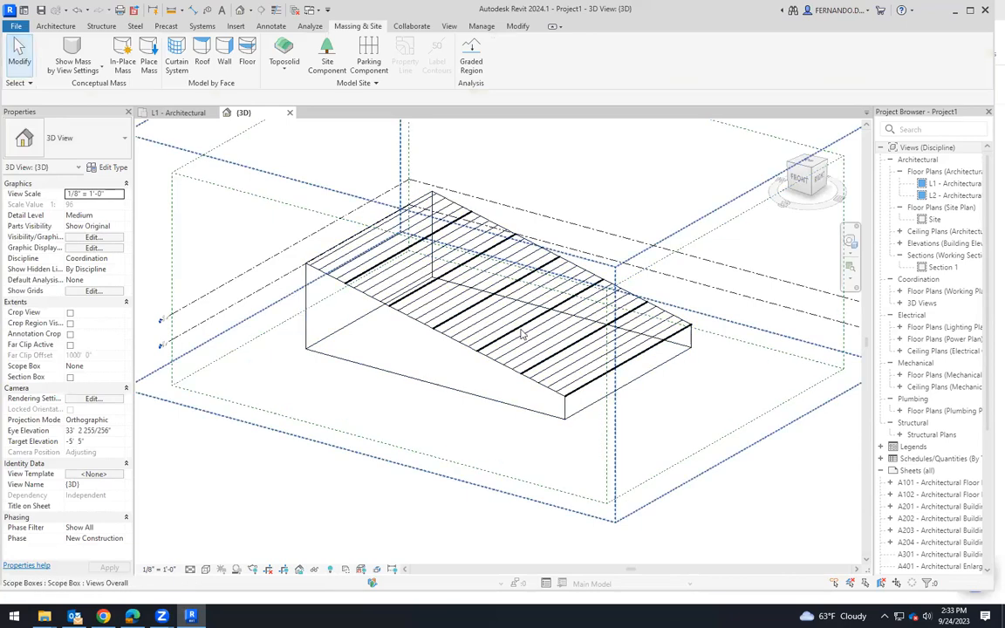
# Examine the primary and secondary contour lines on the sloped toposolid surface from several angles
pyautogui.scroll(-2, 503, 369)
pyautogui.keyDown('shift'); pyautogui.moveTo(498, 392); pyautogui.dragTo(598, 387, button='middle'); pyautogui.keyUp('shift')
pyautogui.scroll(3, 523, 325)
pyautogui.moveTo(330, 232)
pyautogui.keyDown('shift'); pyautogui.mouseDown(button='middle')
pyautogui.moveTo(351, 288)
pyautogui.moveTo(236, 341)
pyautogui.moveTo(205, 288)
pyautogui.moveTo(237, 241)
pyautogui.mouseUp(button='middle'); pyautogui.keyUp('shift')
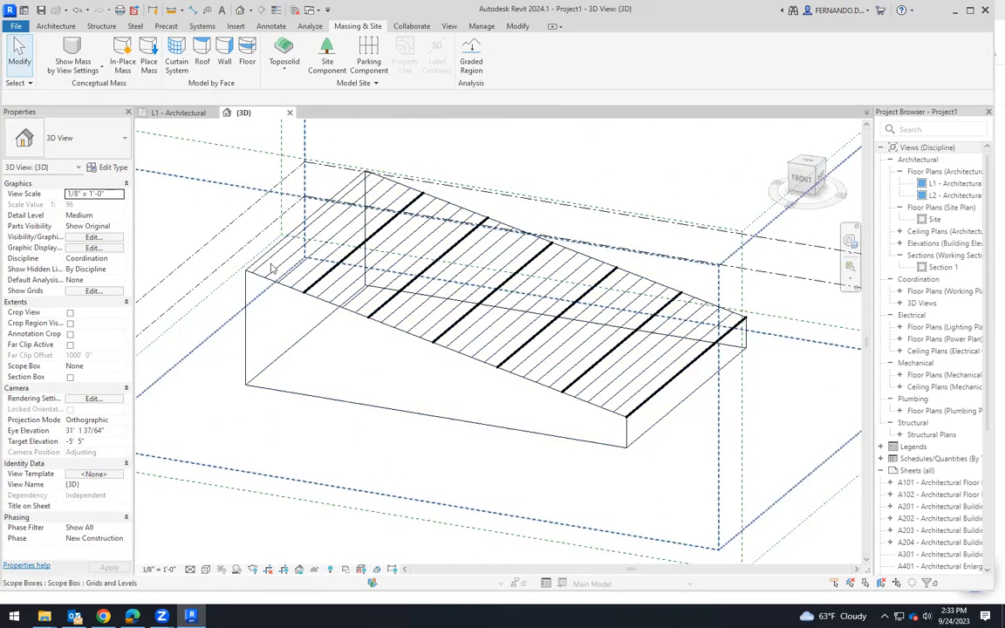
pyautogui.scroll(2, 272, 245)
pyautogui.scroll(-3, 684, 378)
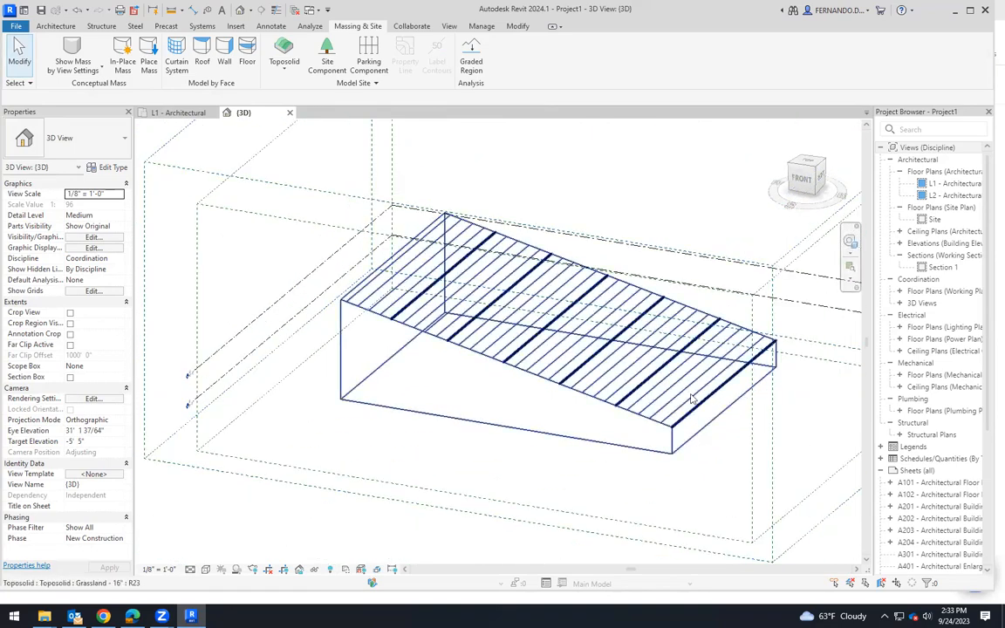
pyautogui.keyDown('shift'); pyautogui.moveTo(578, 335); pyautogui.dragTo(522, 346, button='middle'); pyautogui.keyUp('shift')
pyautogui.scroll(2, 572, 305)
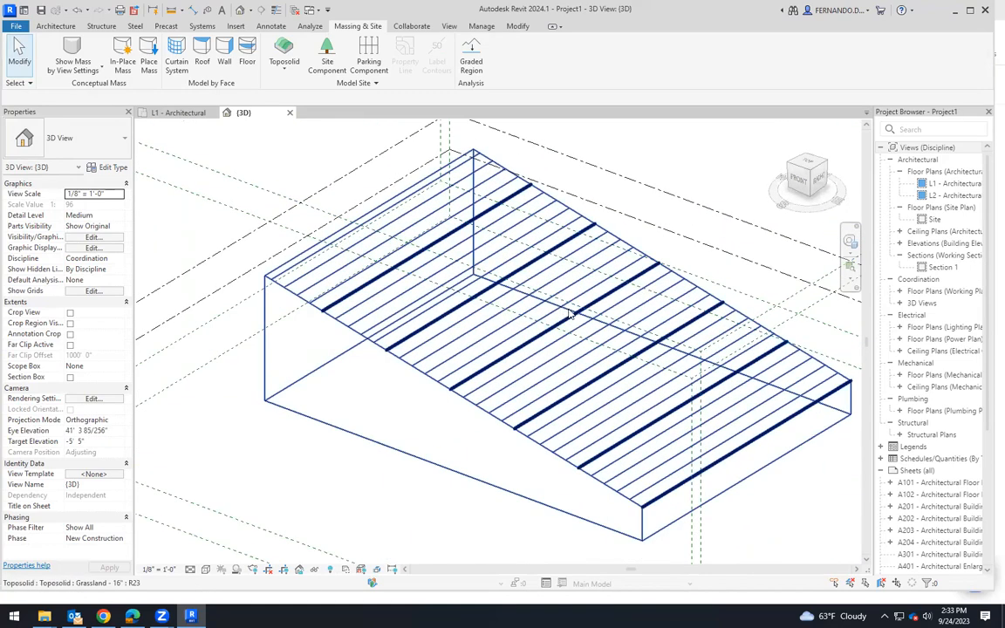
pyautogui.scroll(-2, 586, 306)
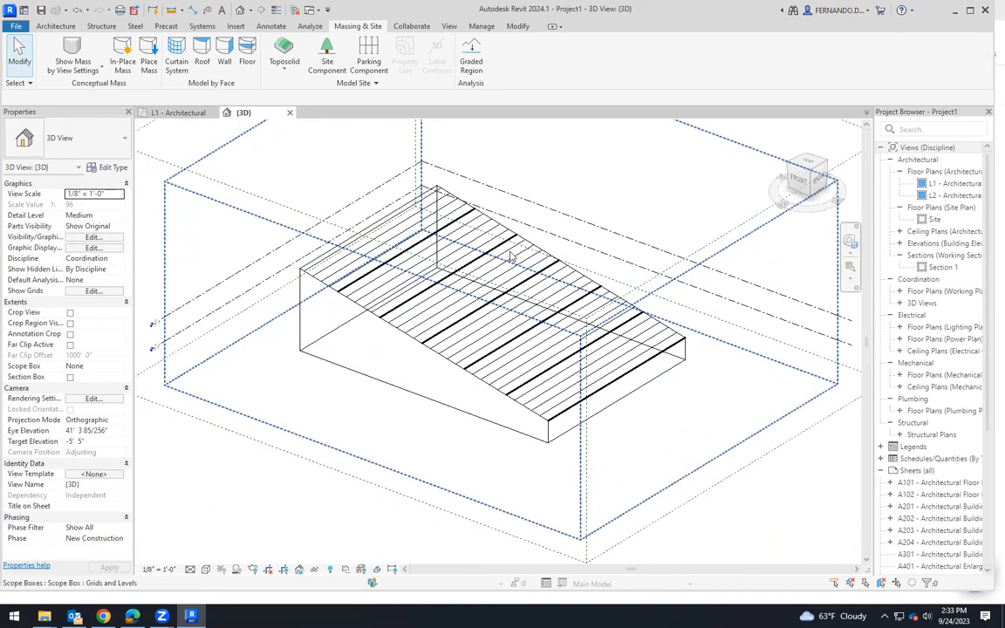
pyautogui.scroll(1, 609, 181)
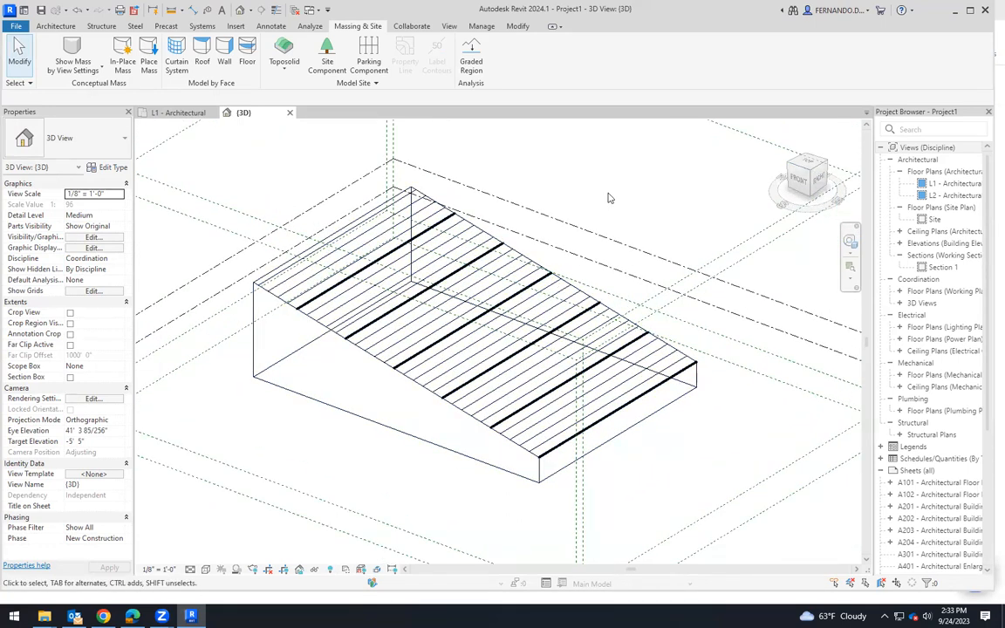
# Remove the line weight override from the toposolid's Primary Contours projection lines in the 3D view's visibility/graphics settings
pyautogui.click(93, 237)
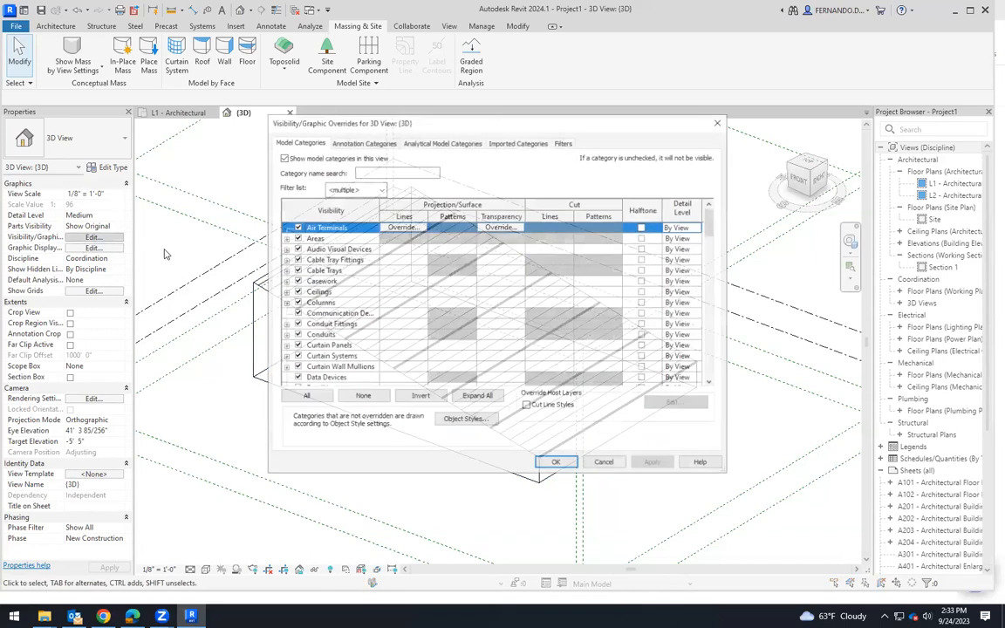
pyautogui.scroll(-15, 708, 273)
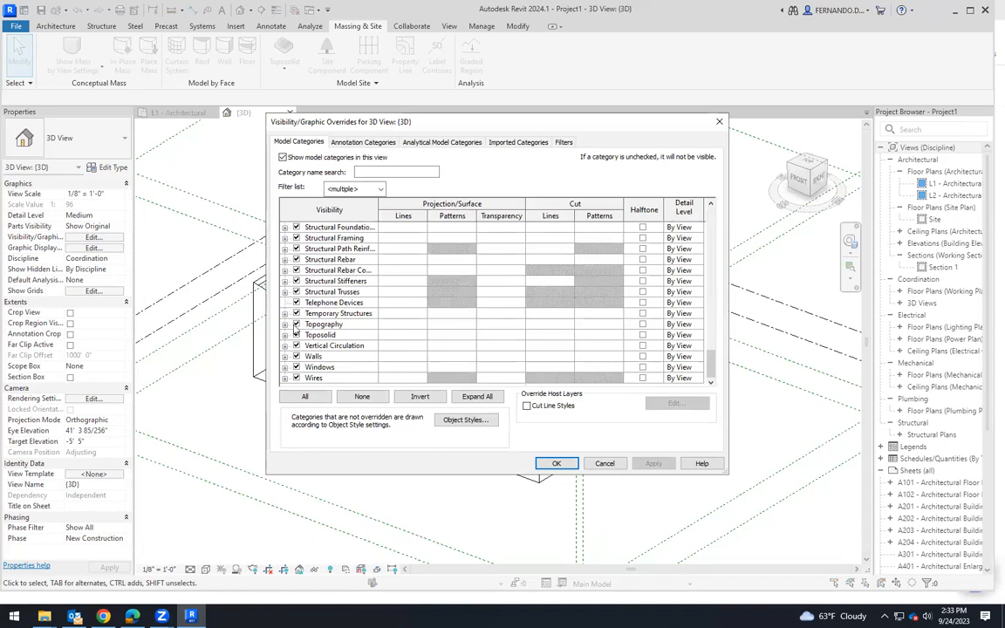
pyautogui.click(285, 335)
pyautogui.scroll(-2, 344, 315)
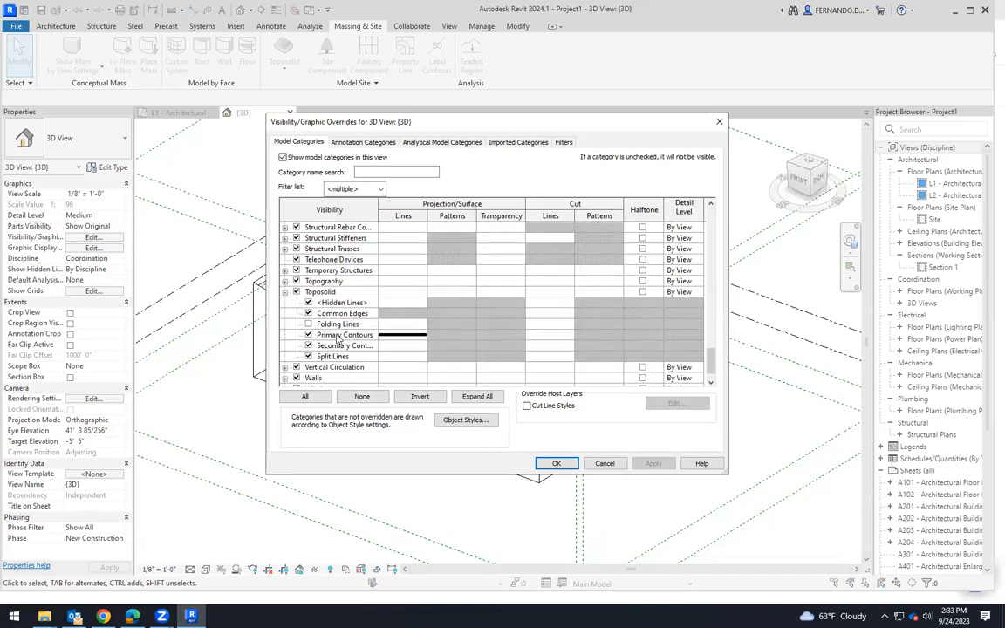
pyautogui.click(401, 339)
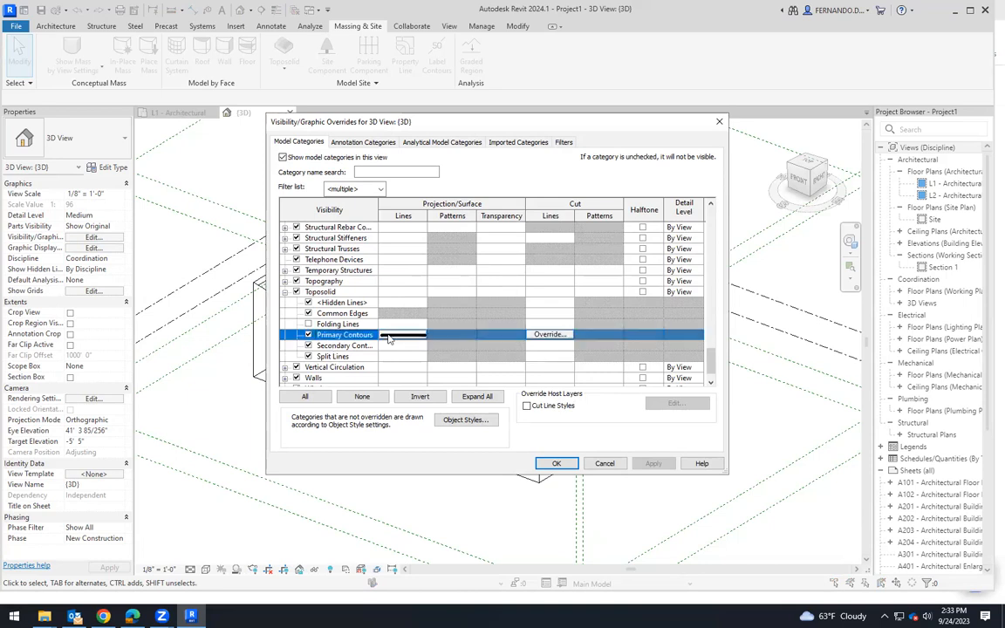
pyautogui.click(408, 336)
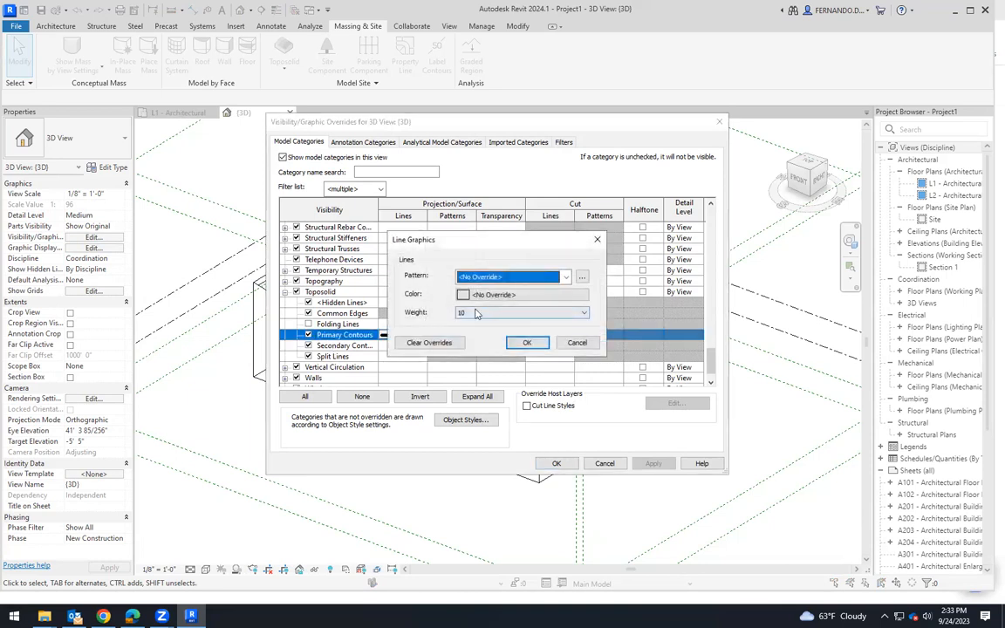
pyautogui.click(584, 312)
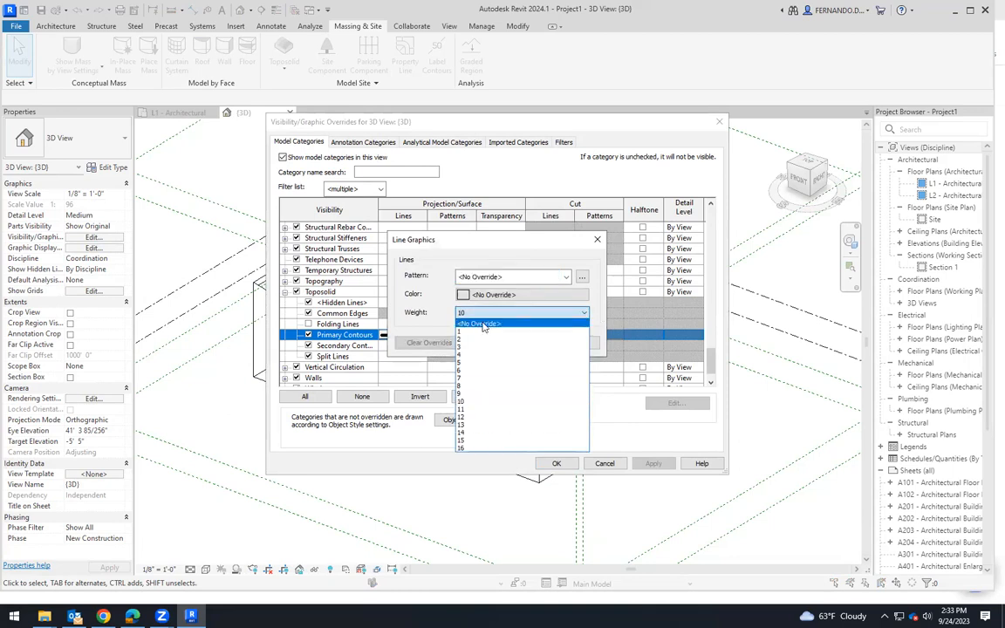
pyautogui.click(489, 324)
pyautogui.click(528, 342)
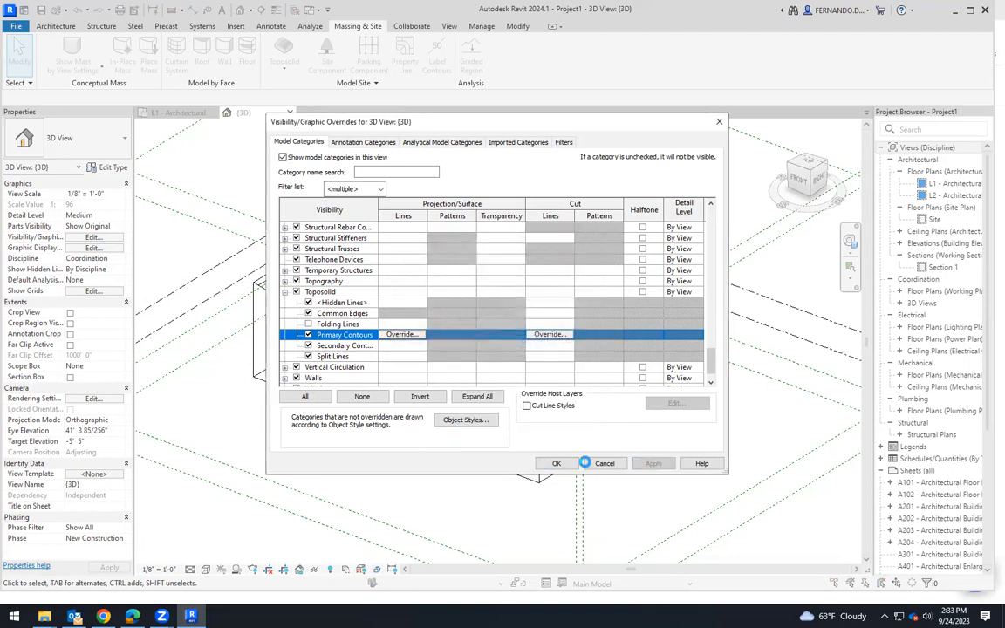
pyautogui.click(558, 464)
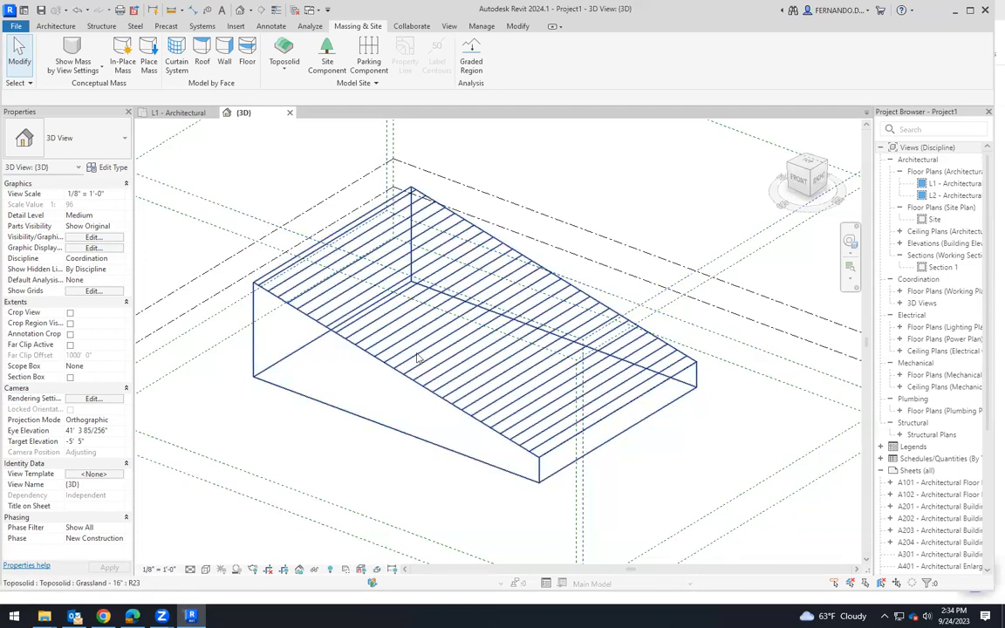
pyautogui.click(351, 403)
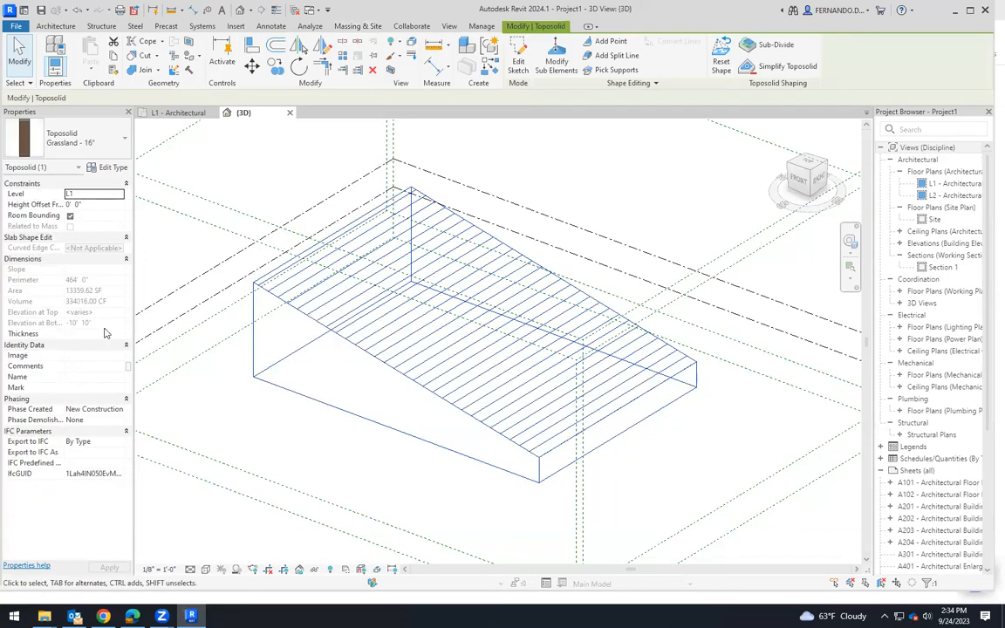
pyautogui.click(164, 260)
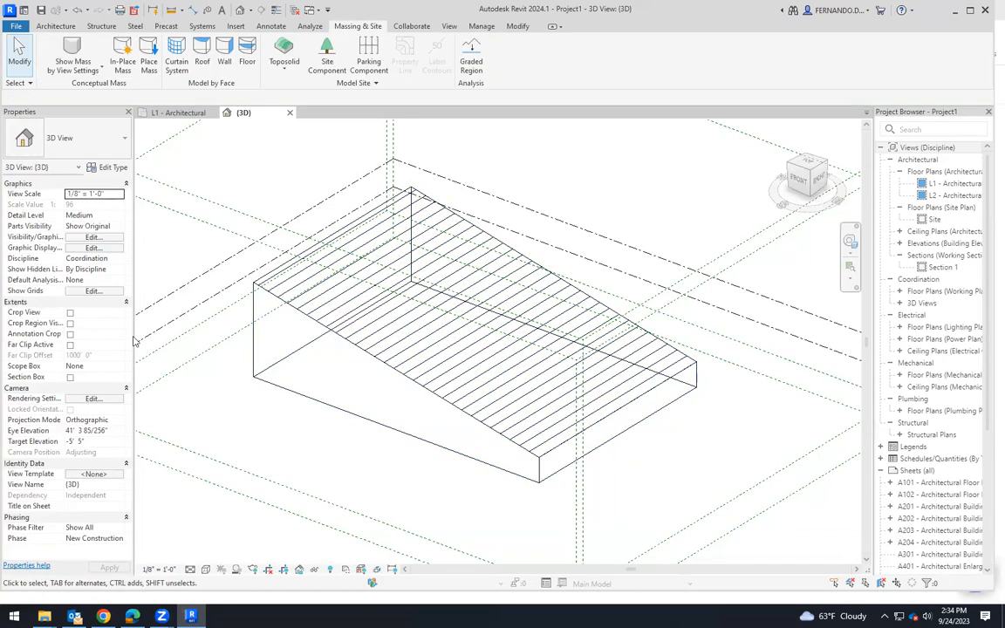
# Override the projection line weight of the toposolid's Primary Contours with 5 in the 3D view
pyautogui.click(94, 238)
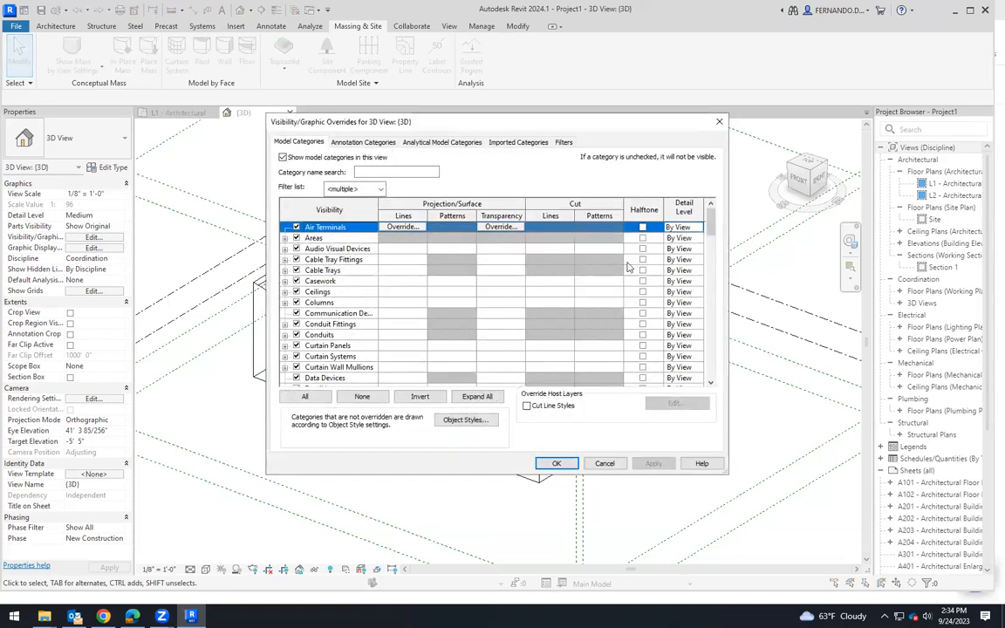
pyautogui.scroll(-15, 489, 296)
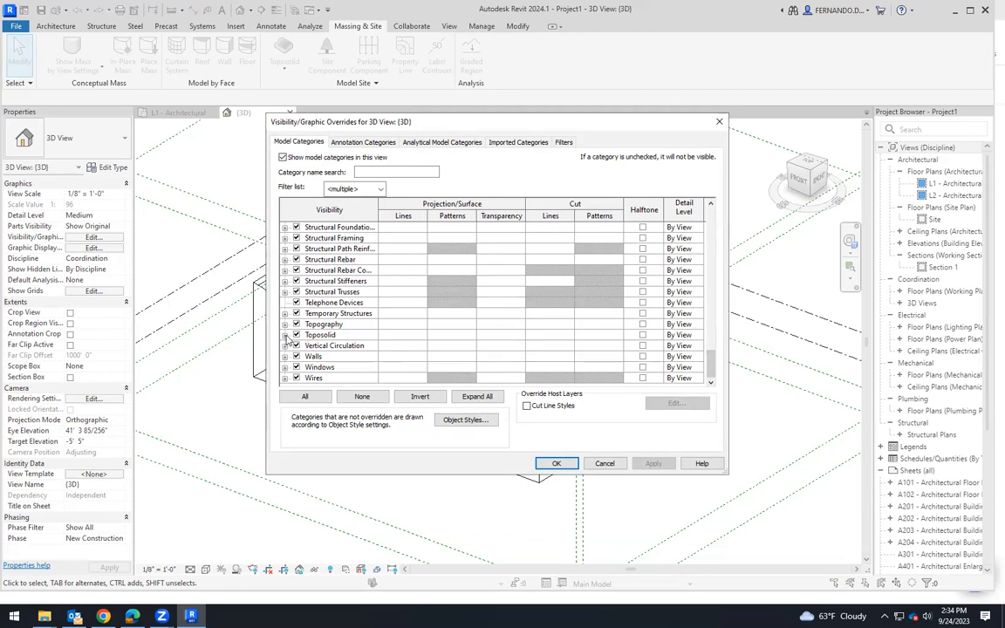
pyautogui.click(285, 335)
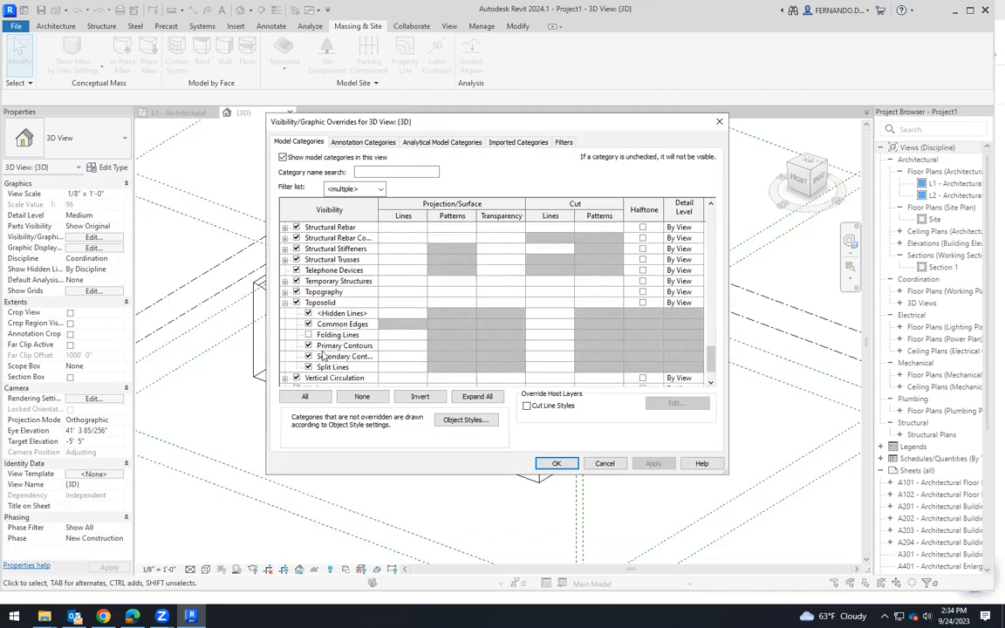
pyautogui.click(397, 346)
pyautogui.click(403, 346)
pyautogui.click(580, 312)
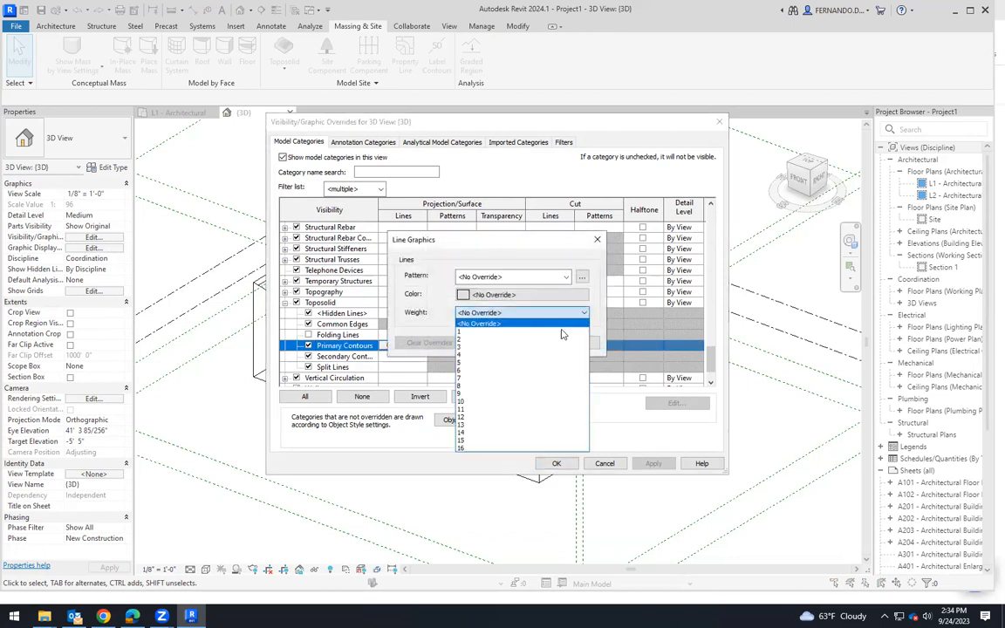
pyautogui.click(515, 361)
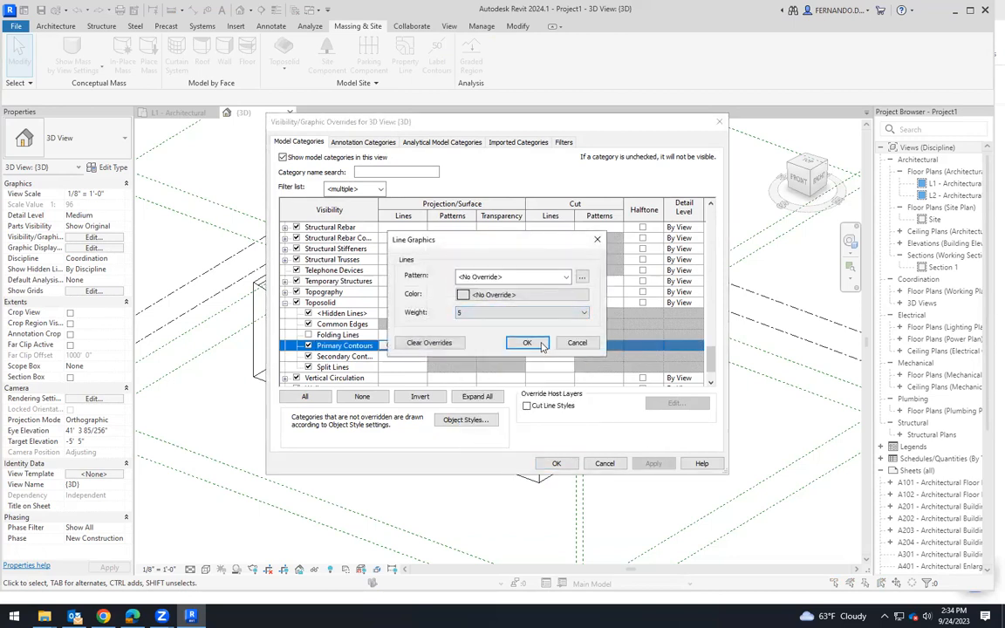
pyautogui.click(527, 343)
pyautogui.click(653, 463)
pyautogui.click(556, 464)
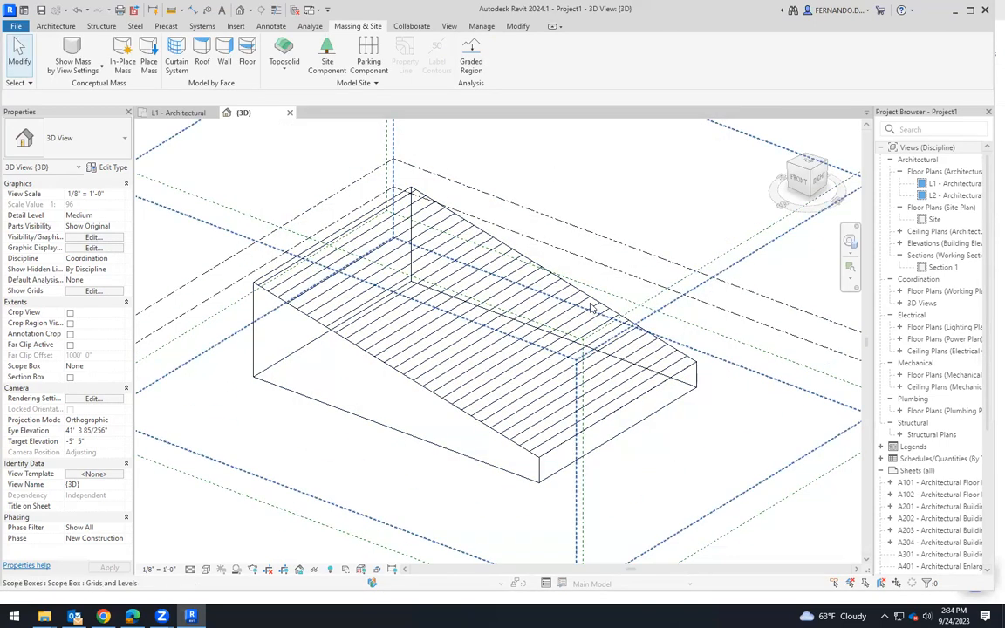
pyautogui.click(595, 305)
pyautogui.click(646, 464)
pyautogui.scroll(1, 604, 382)
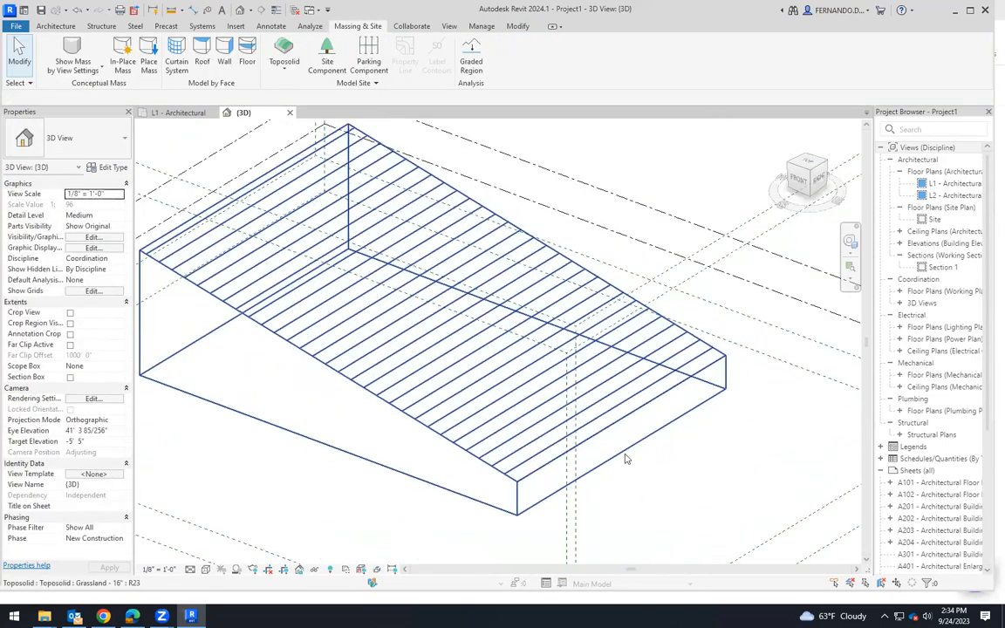
pyautogui.scroll(2, 611, 416)
pyautogui.scroll(-1, 531, 410)
# Override the toposolid's Primary Contours projection lines with a much heavier line weight in the 3D view
pyautogui.click(94, 237)
pyautogui.scroll(-20, 314, 352)
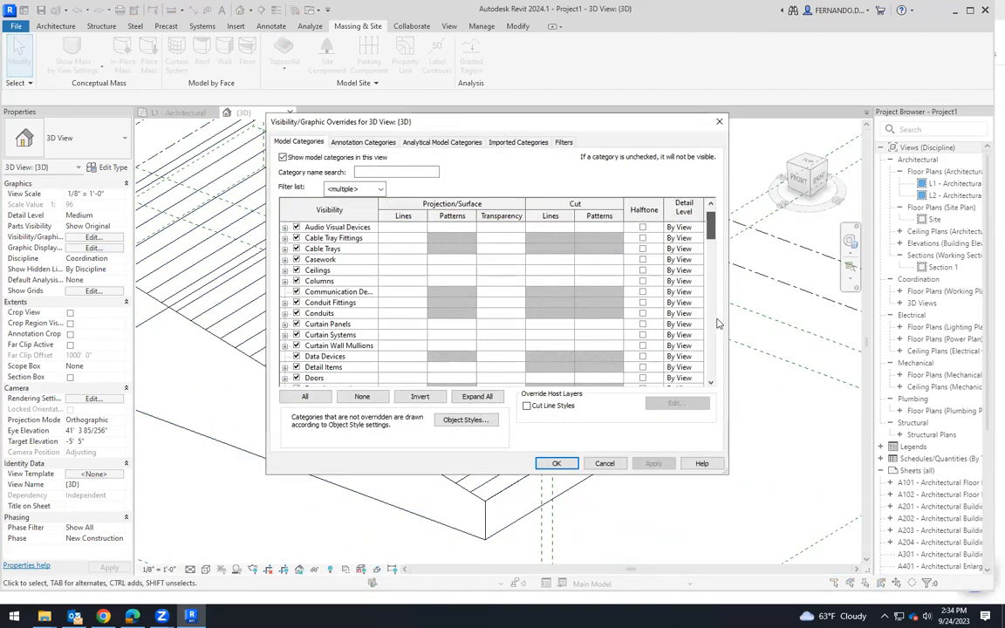
pyautogui.click(284, 335)
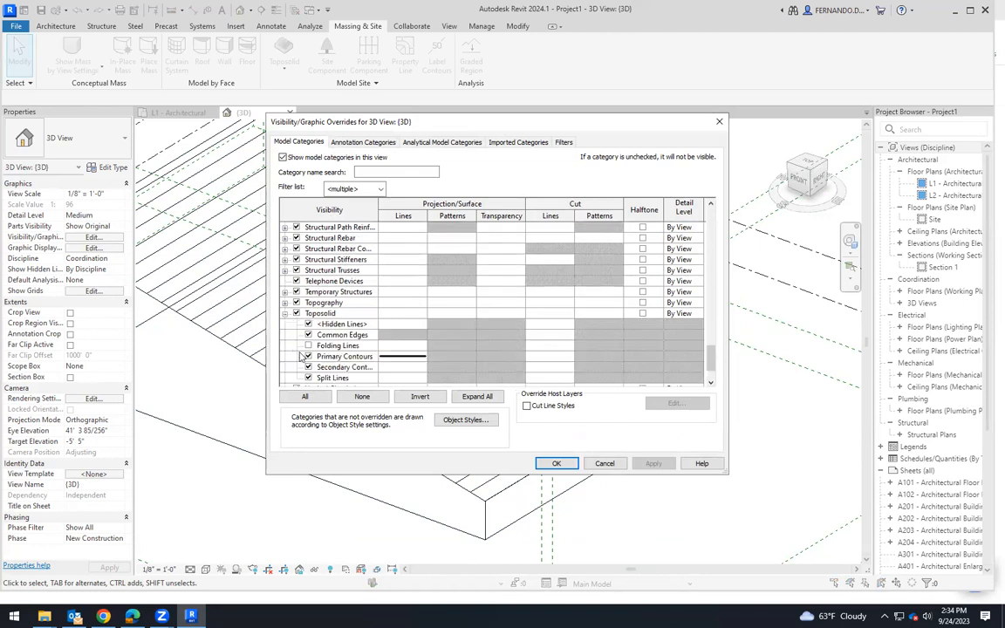
pyautogui.click(396, 359)
pyautogui.click(414, 362)
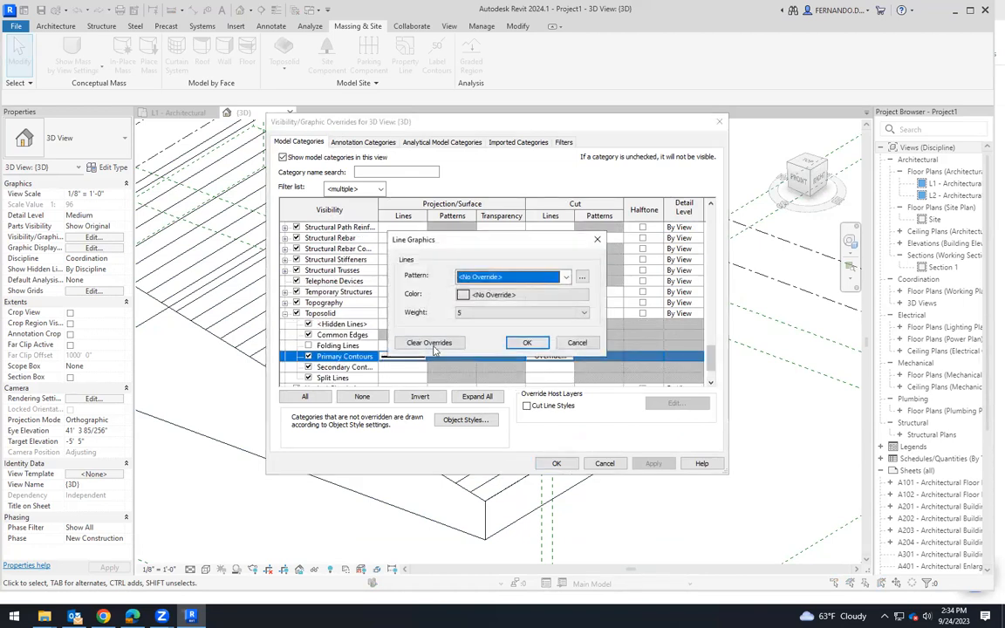
pyautogui.click(506, 312)
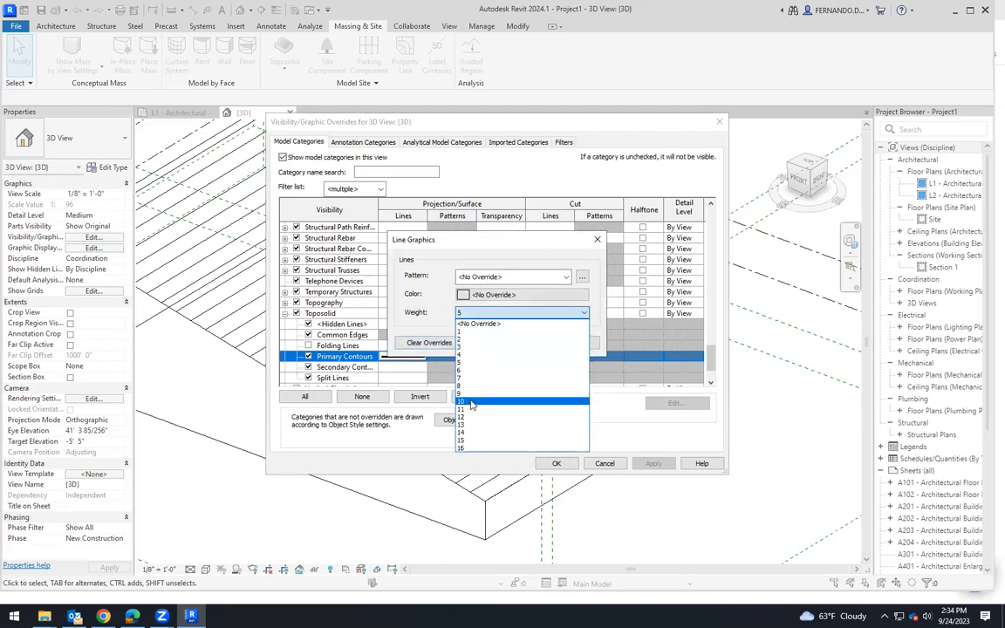
pyautogui.click(504, 384)
pyautogui.click(530, 342)
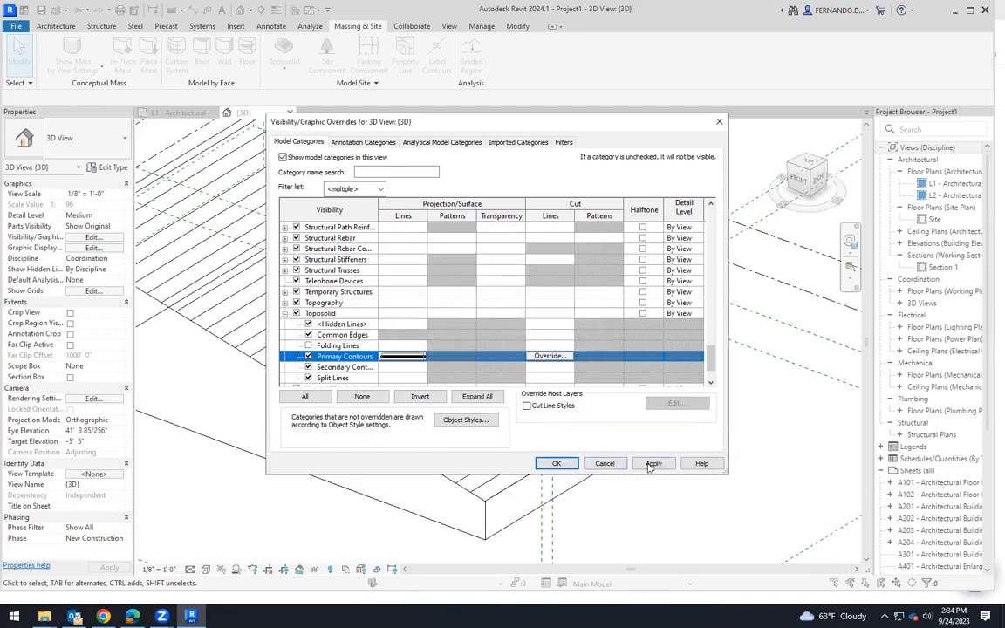
pyautogui.click(653, 464)
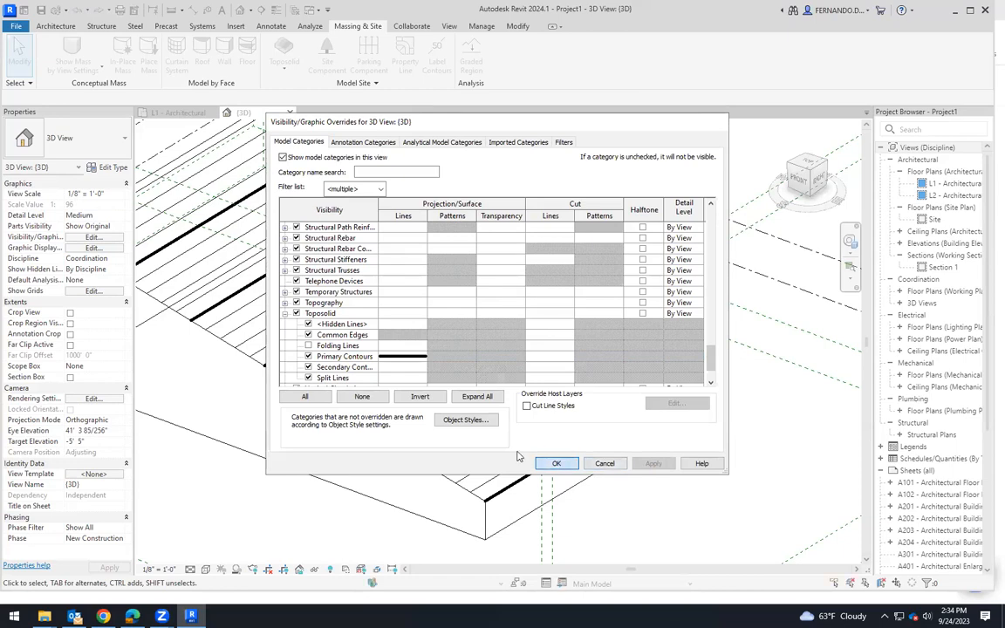
pyautogui.click(555, 464)
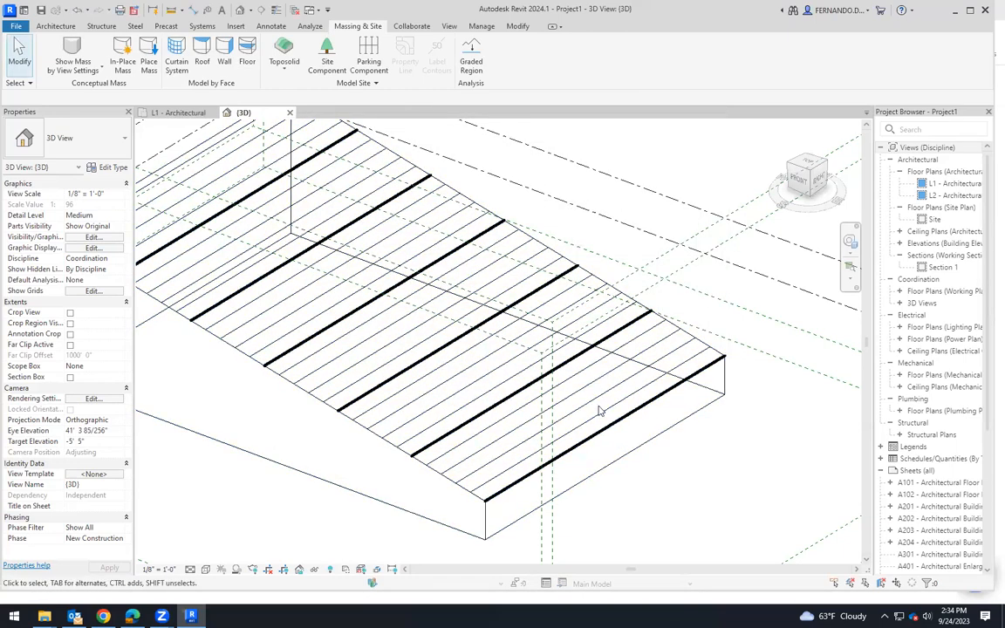
pyautogui.scroll(2, 753, 384)
pyautogui.scroll(4, 695, 295)
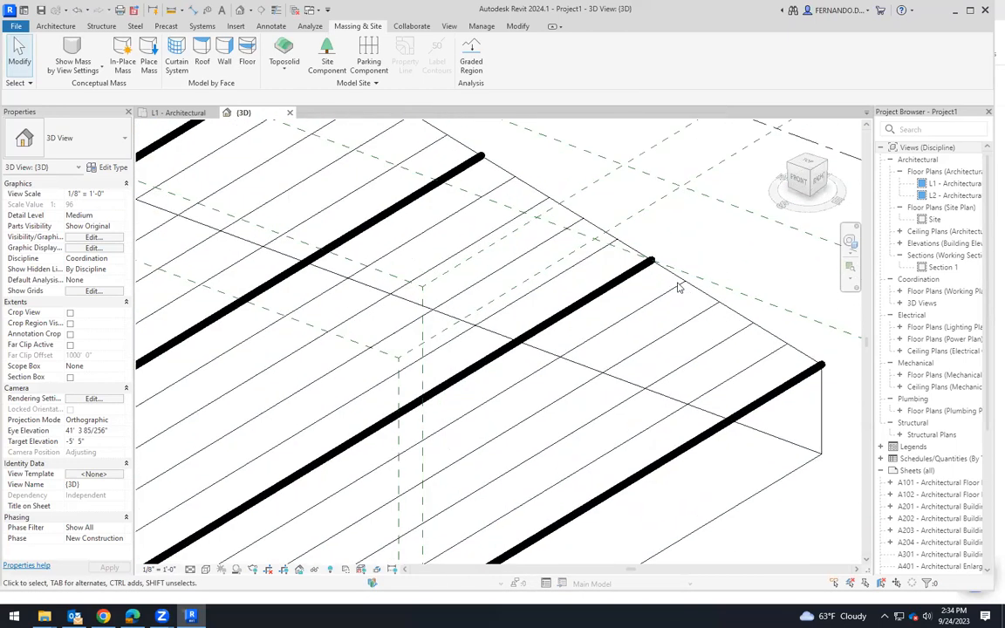
pyautogui.scroll(-6, 683, 313)
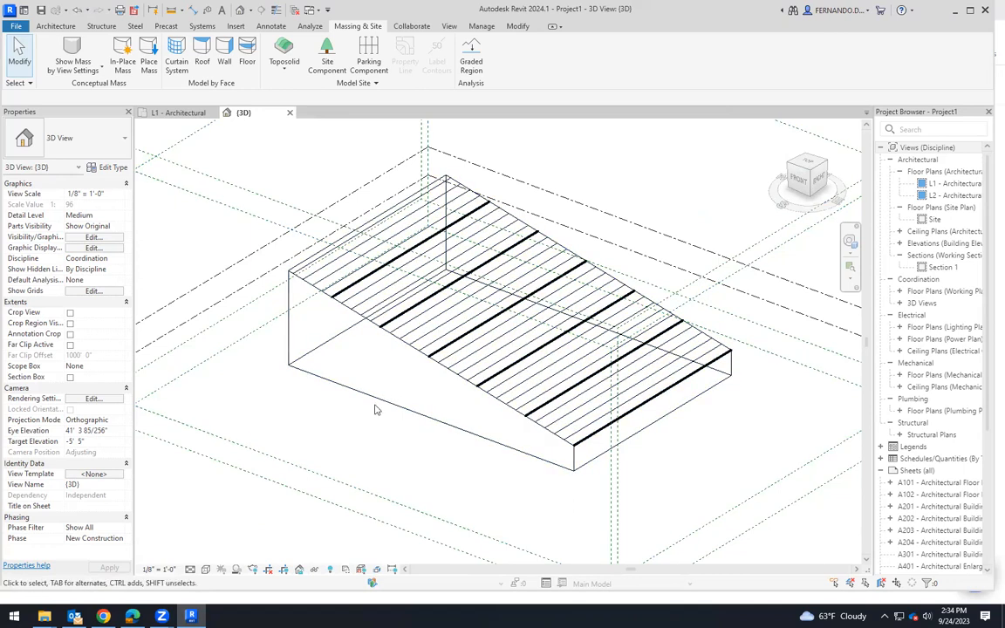
# Edit the contour display of the toposolid's type, setting the primary contour interval to 1' and the secondary contour interval to 1"
pyautogui.click(375, 336)
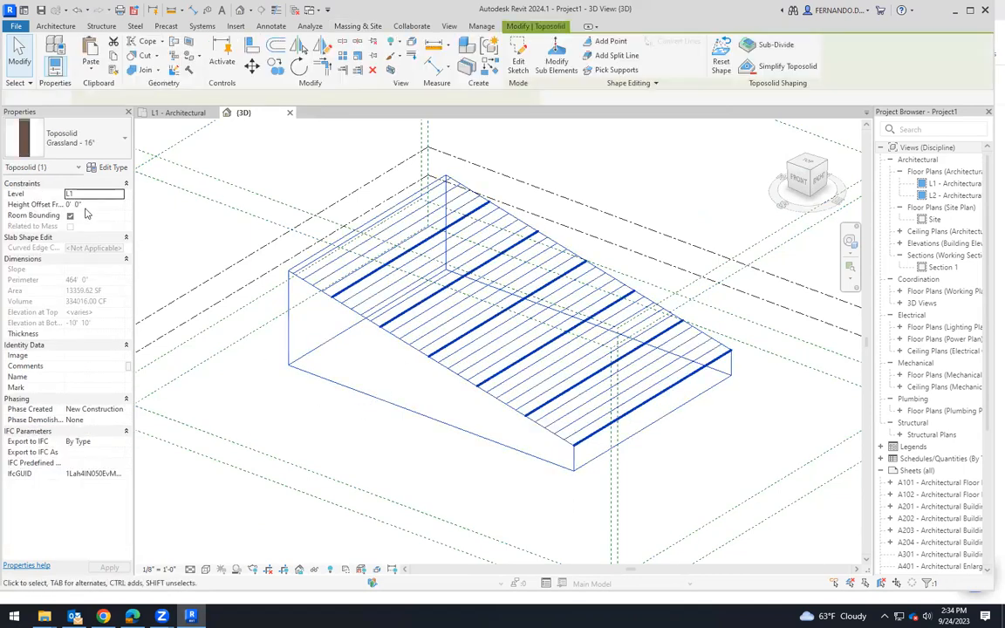
pyautogui.click(109, 168)
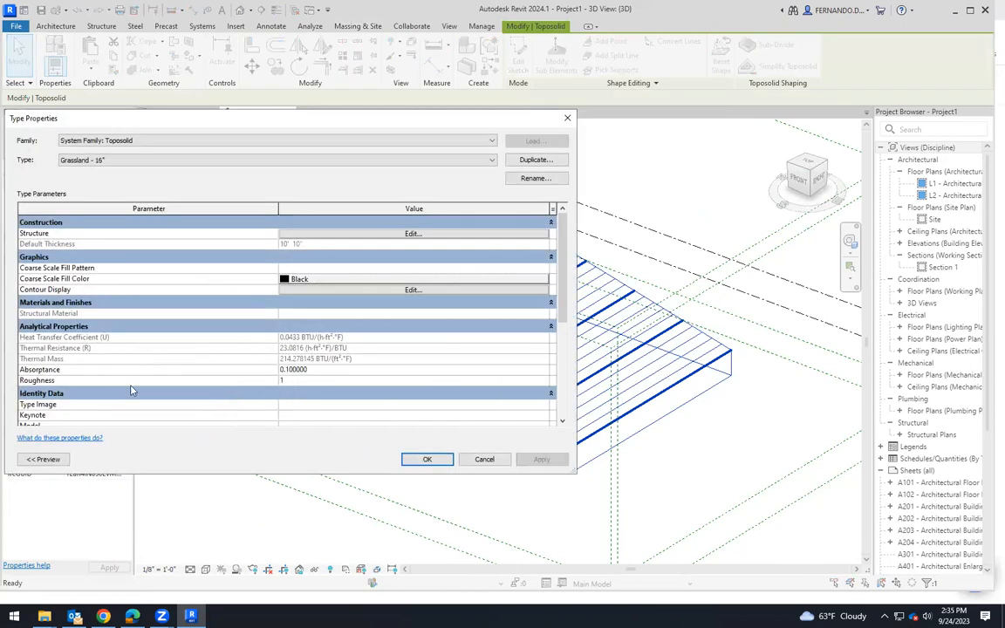
pyautogui.scroll(-2, 147, 352)
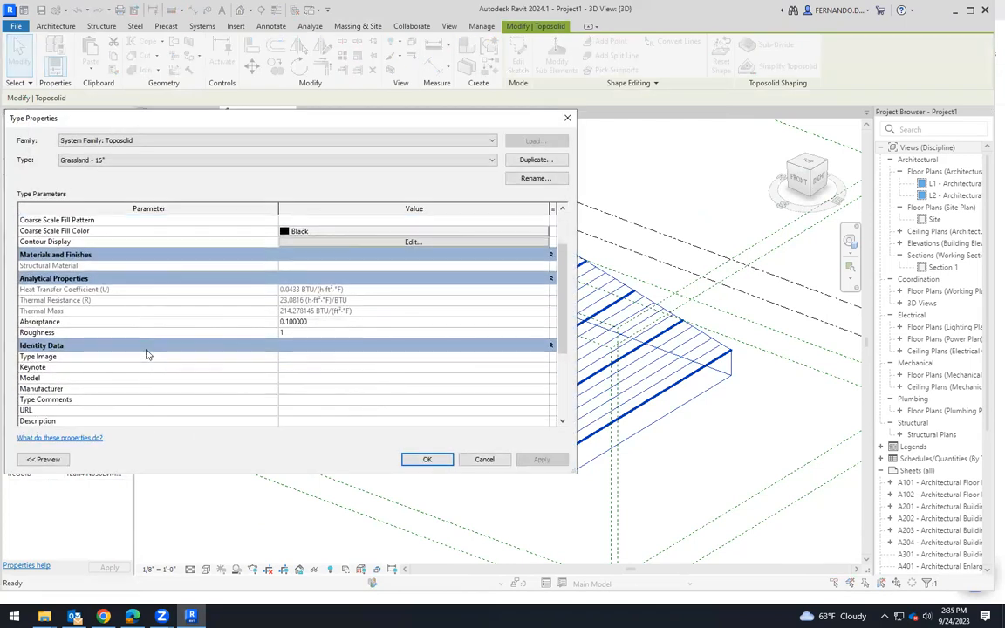
pyautogui.scroll(2, 147, 348)
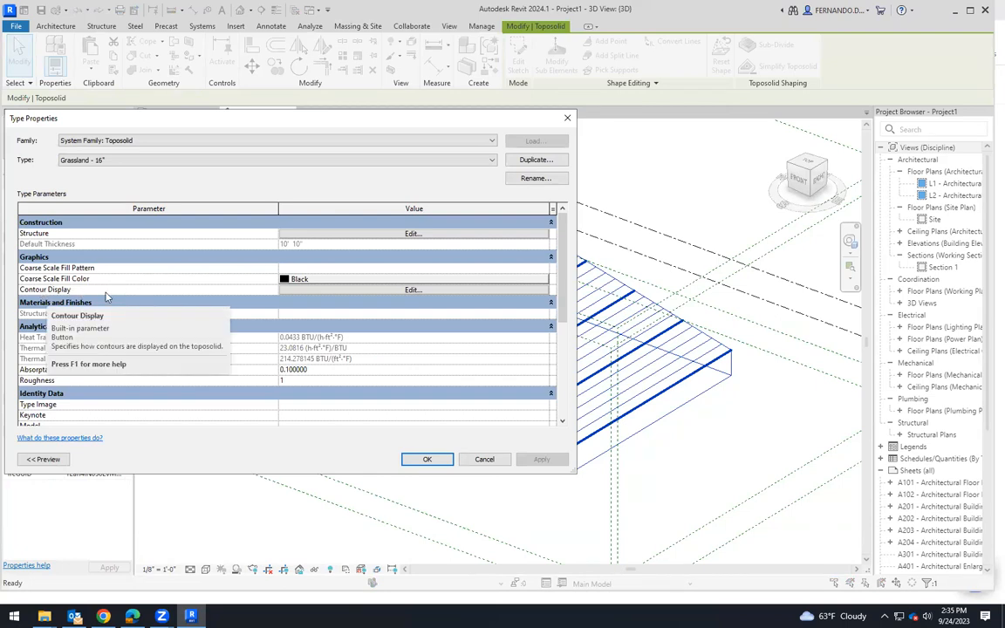
pyautogui.click(375, 289)
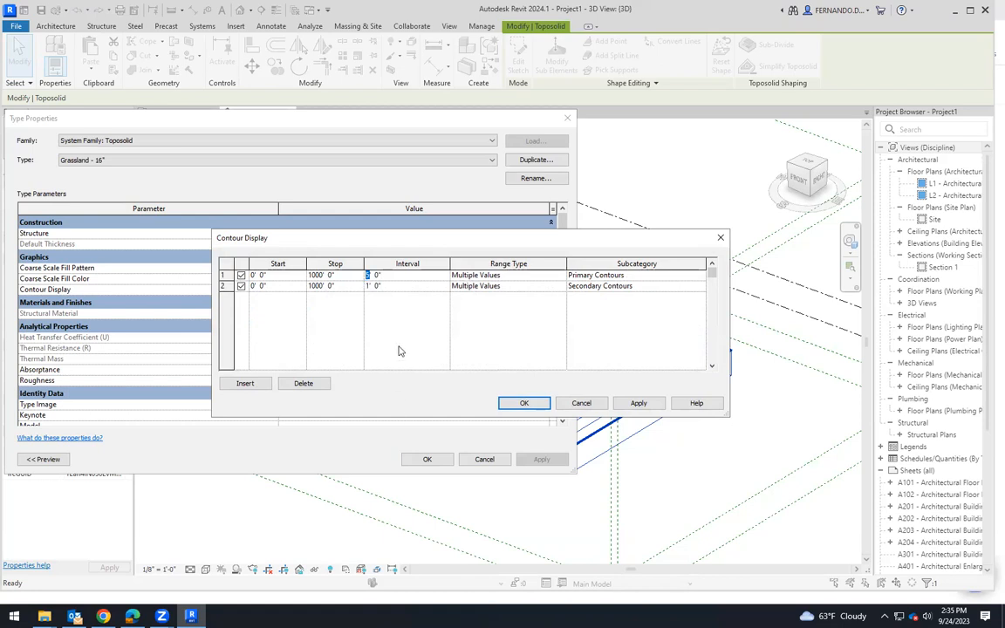
pyautogui.click(379, 287)
pyautogui.doubleClick(376, 286)
pyautogui.click(639, 404)
pyautogui.click(524, 404)
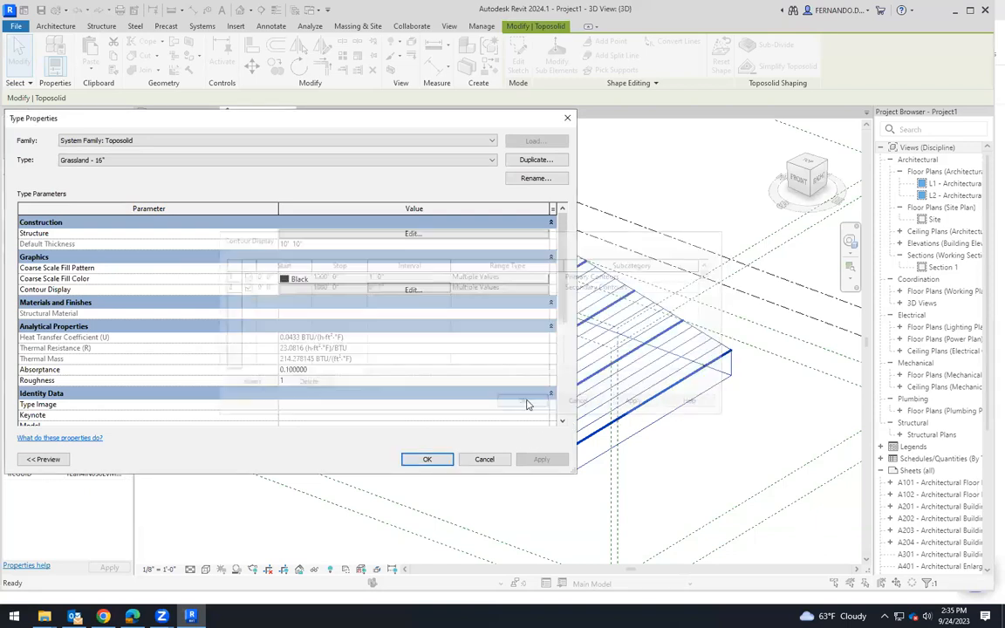
pyautogui.click(541, 459)
pyautogui.click(428, 459)
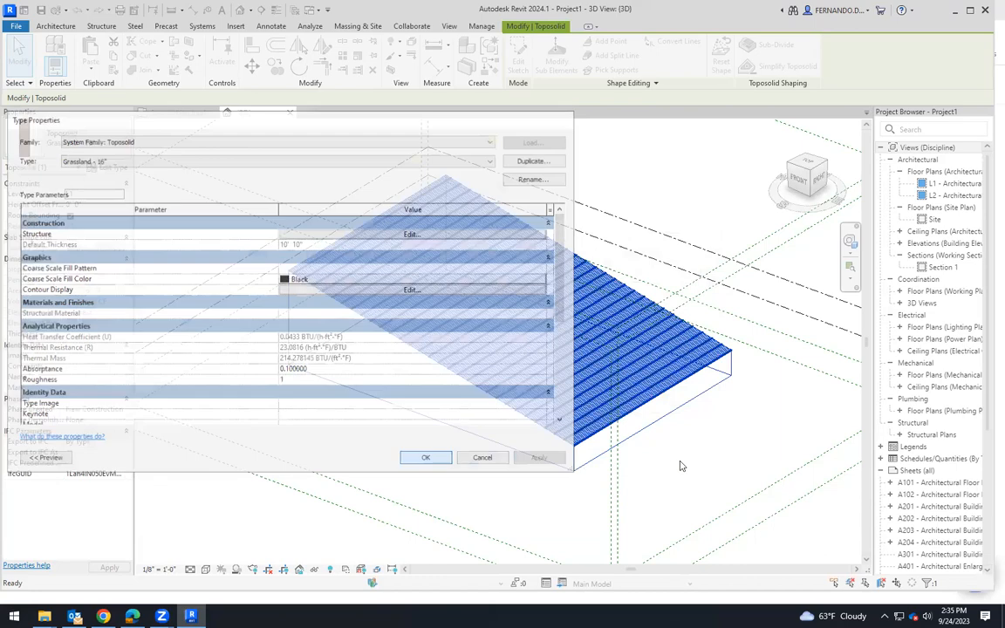
pyautogui.press('Escape')
pyautogui.scroll(5, 581, 454)
pyautogui.scroll(2, 579, 454)
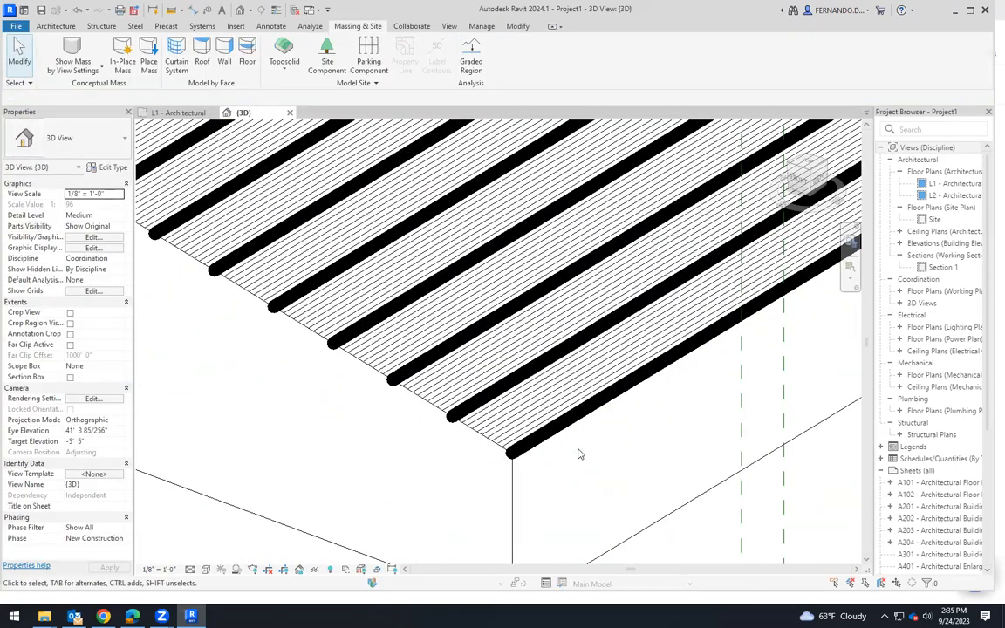
pyautogui.scroll(2, 516, 487)
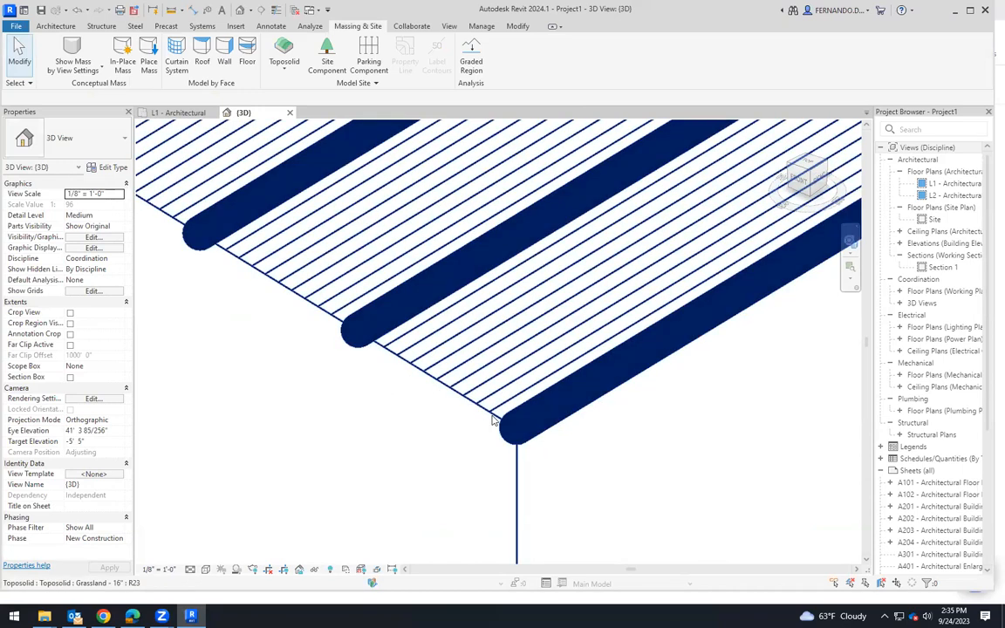
# Increase the primary and secondary contour intervals in the contour display of the toposolid's type
pyautogui.scroll(-8, 489, 390)
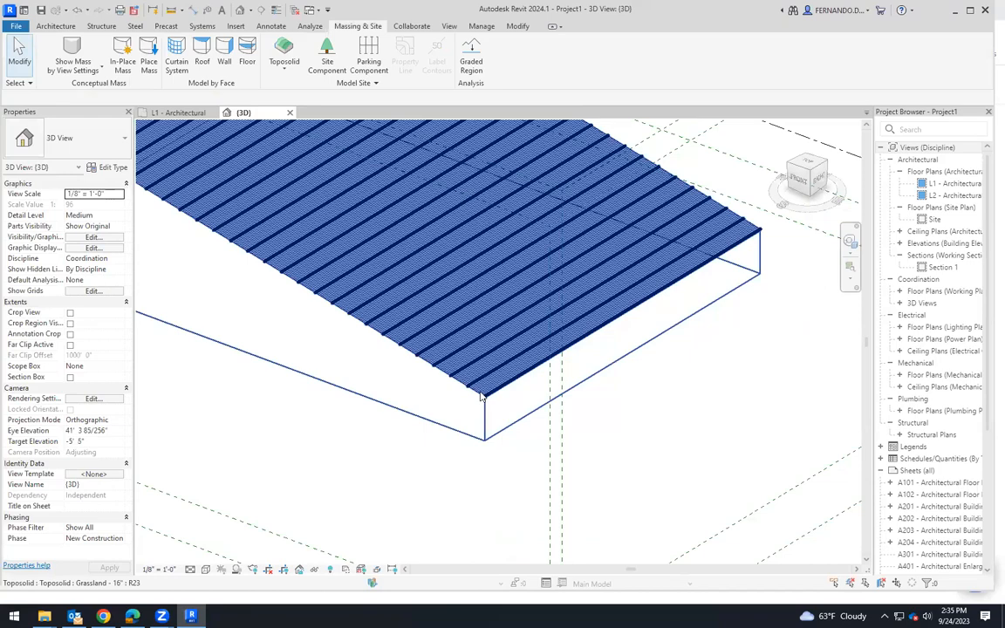
pyautogui.scroll(5, 413, 329)
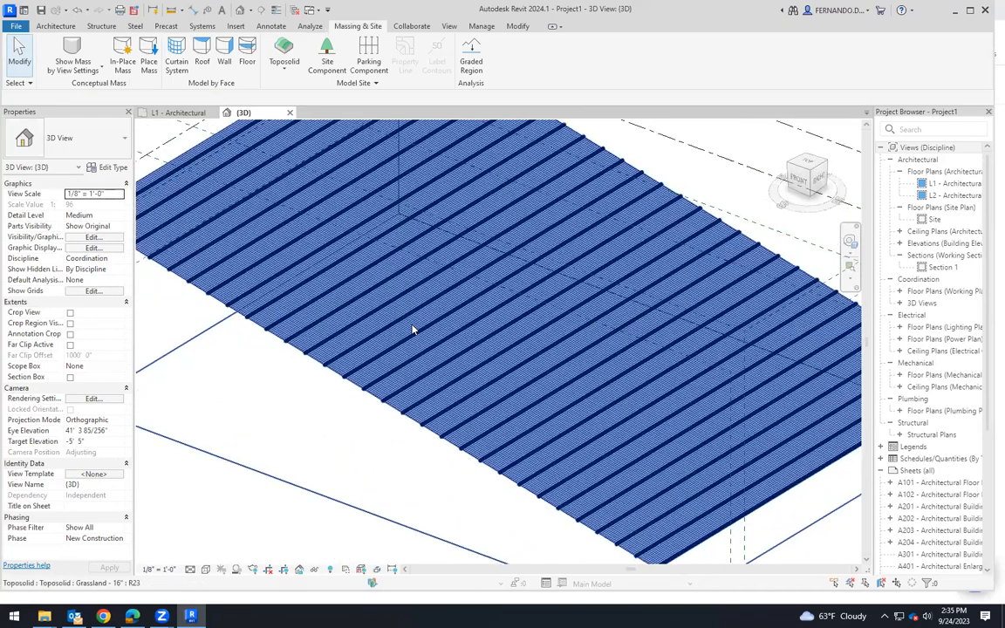
pyautogui.scroll(-4, 414, 330)
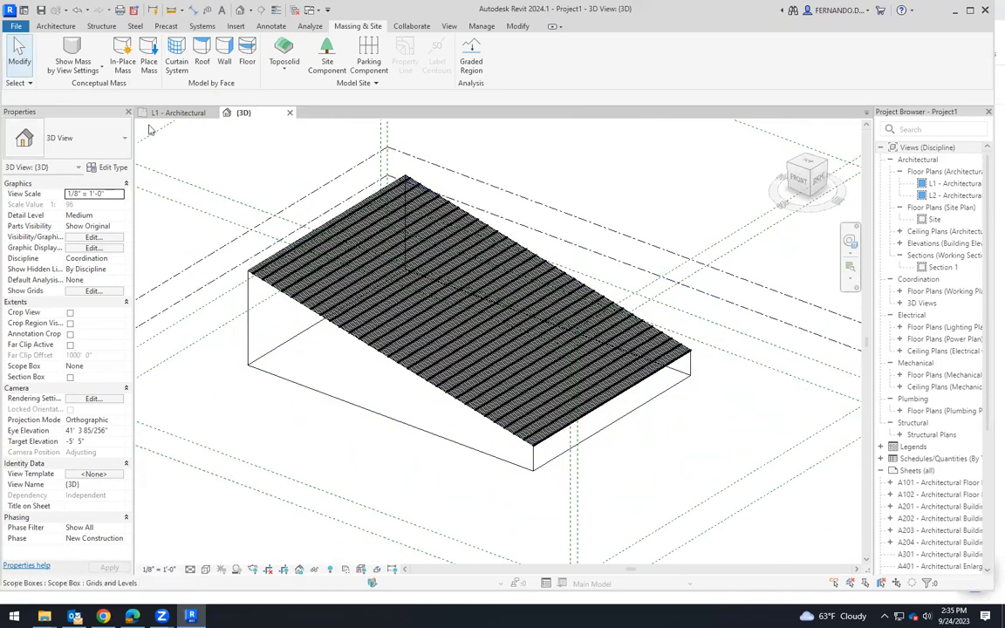
pyautogui.click(363, 225)
pyautogui.click(110, 169)
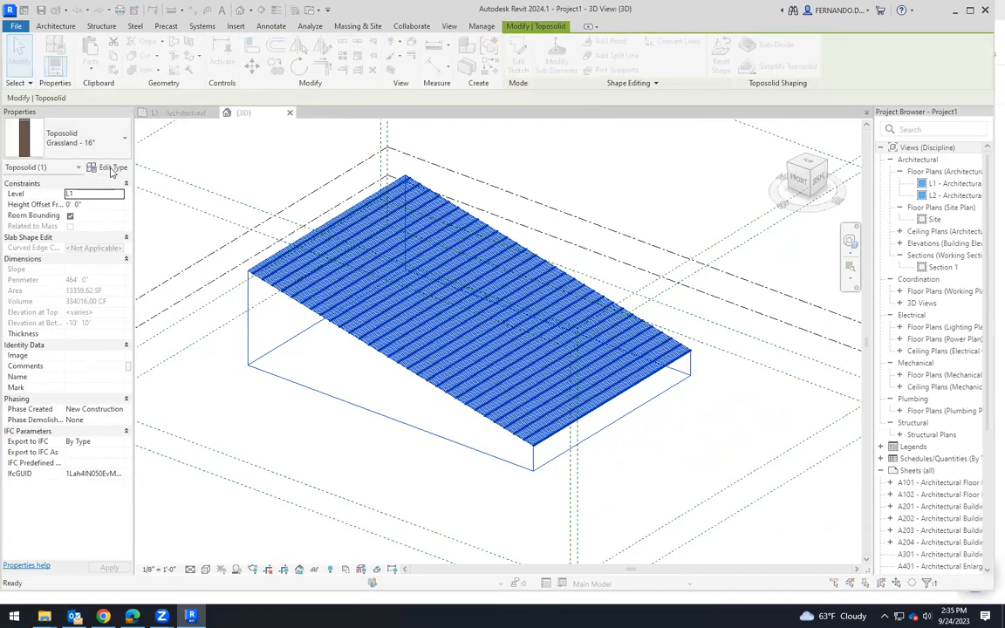
pyautogui.click(397, 290)
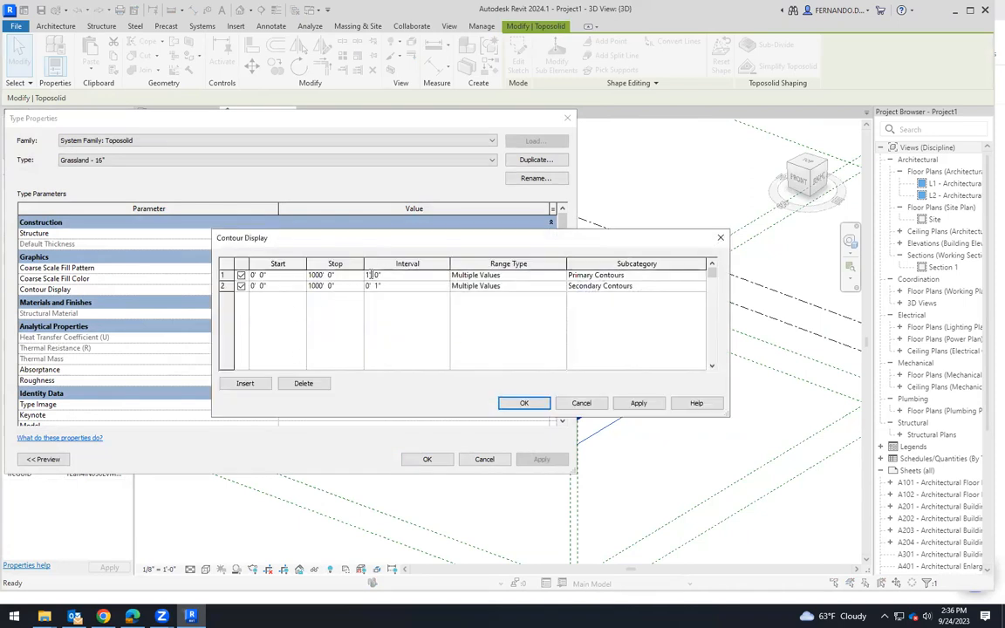
pyautogui.doubleClick(367, 275)
pyautogui.click(381, 286)
pyautogui.click(539, 405)
pyautogui.click(428, 459)
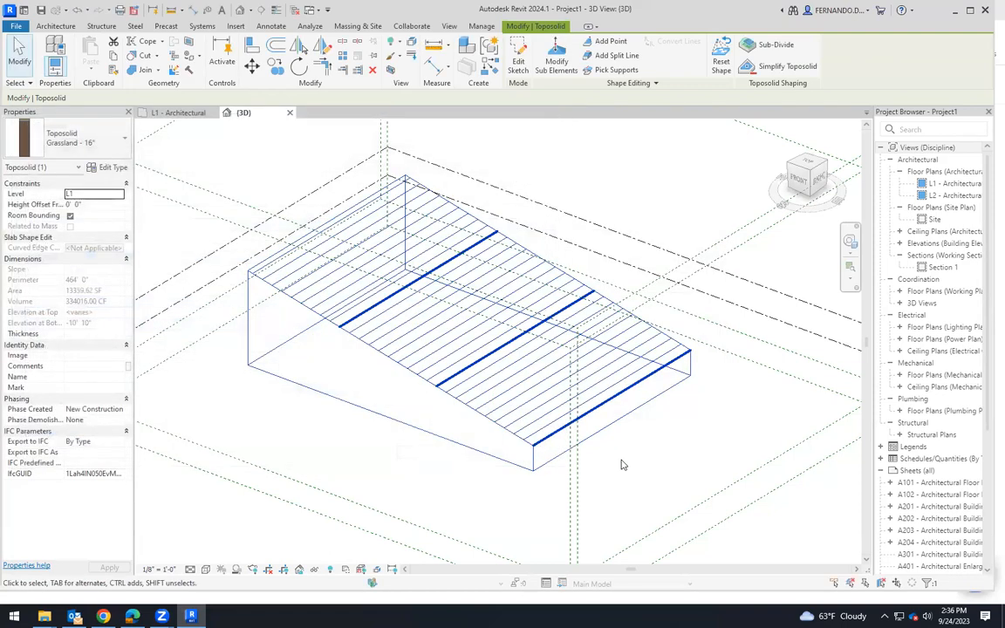
pyautogui.click(617, 461)
# Edit the toposolid's boundary sketch and delete the straight boundary line at its low end
pyautogui.scroll(1, 392, 165)
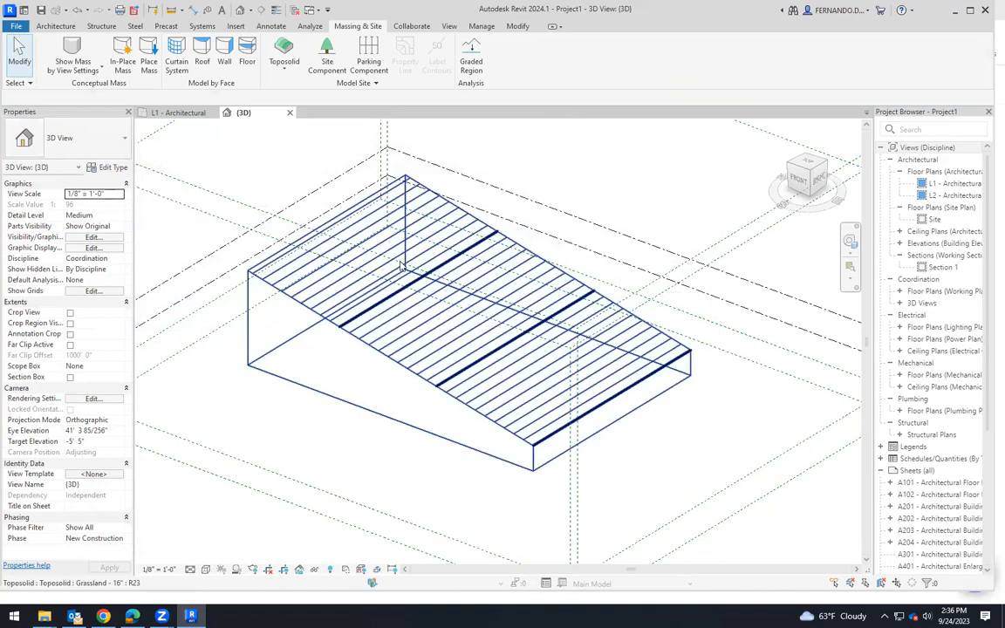
pyautogui.scroll(4, 478, 412)
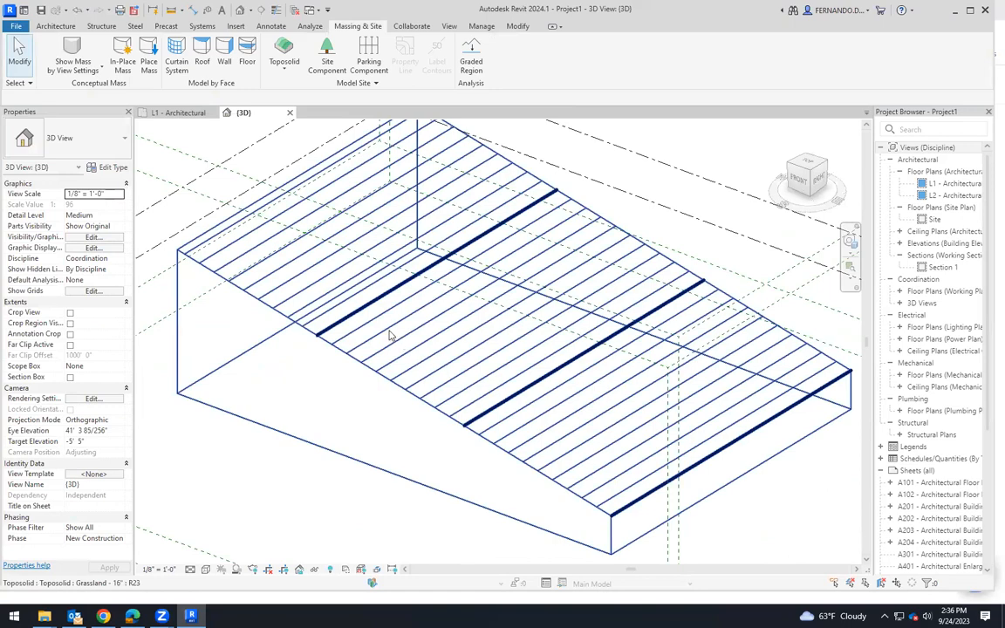
pyautogui.scroll(-5, 360, 330)
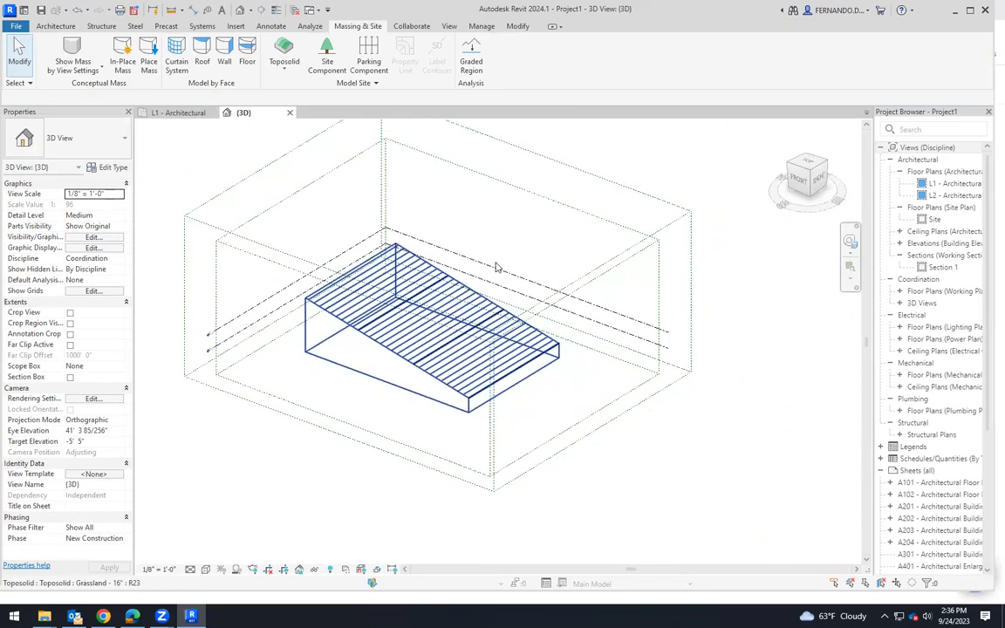
pyautogui.scroll(1, 268, 250)
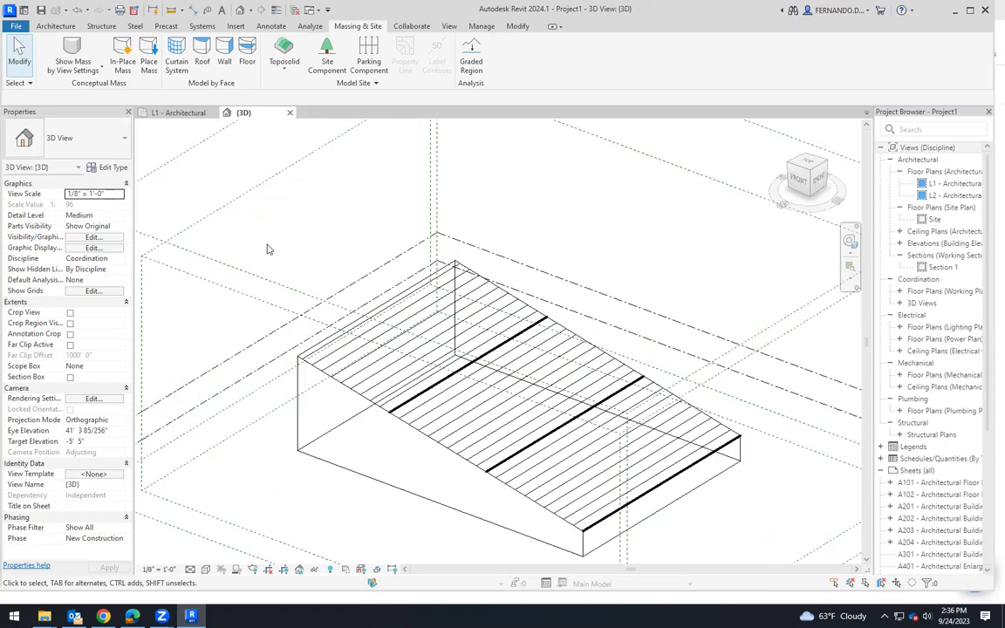
pyautogui.click(501, 301)
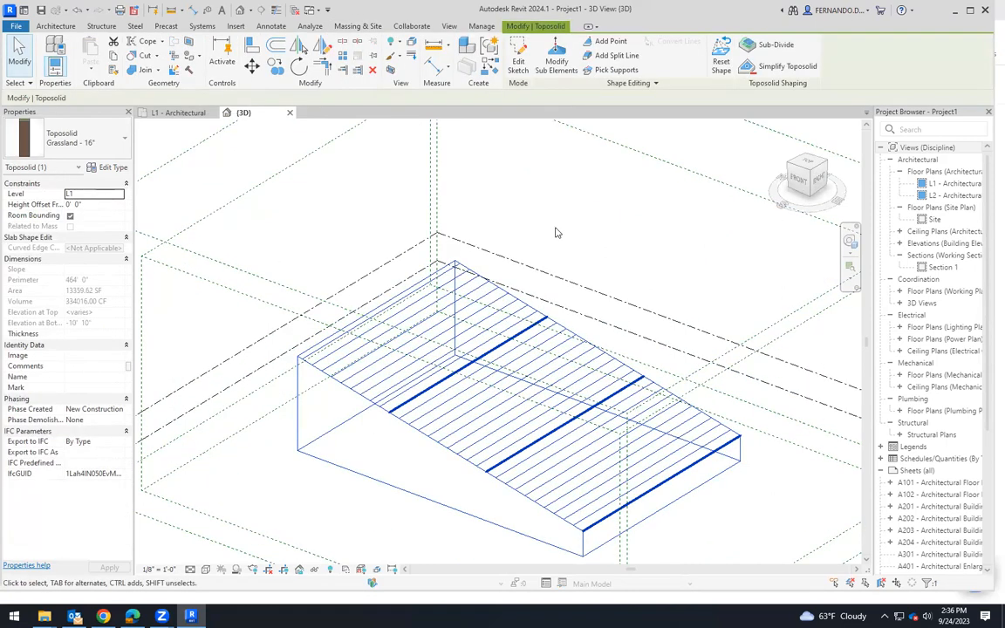
pyautogui.click(557, 61)
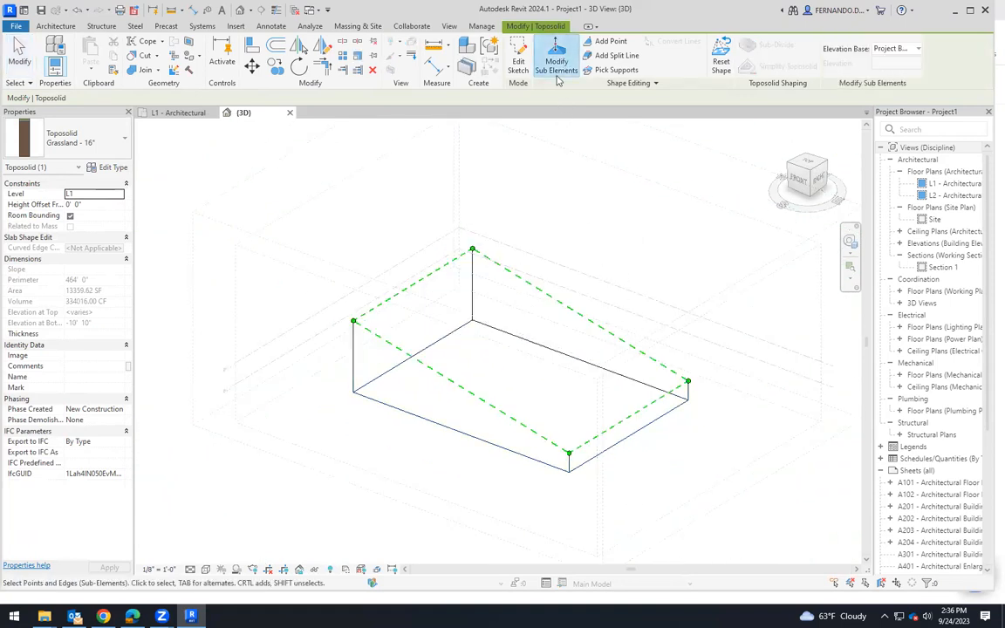
pyautogui.click(520, 68)
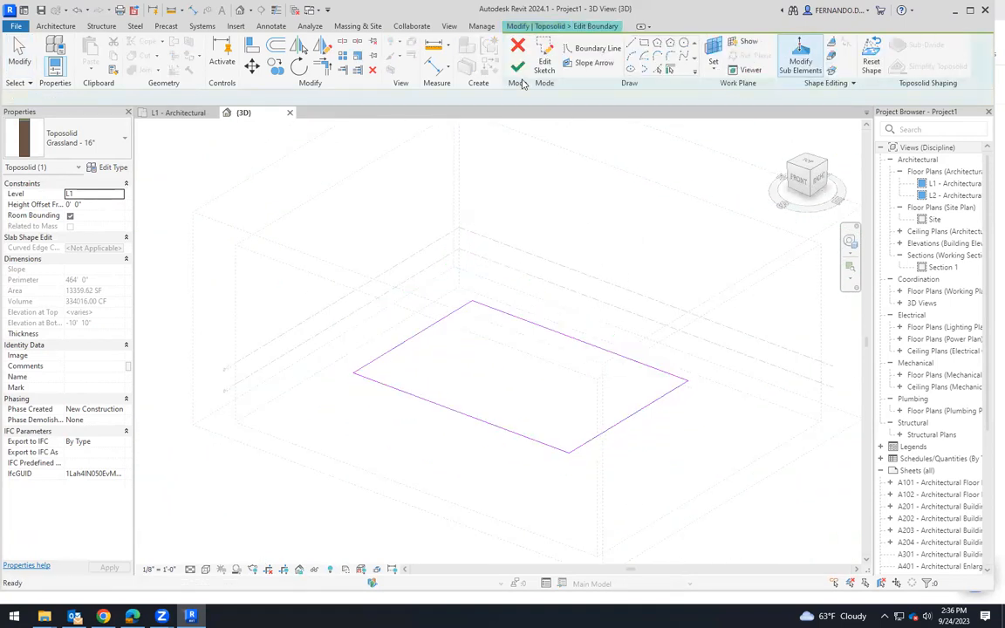
pyautogui.click(634, 425)
pyautogui.press('Delete')
# Close the open low end of the boundary with a wavy spline between the two loose line ends and finish the sketch
pyautogui.click(658, 59)
pyautogui.scroll(3, 693, 391)
pyautogui.click(689, 382)
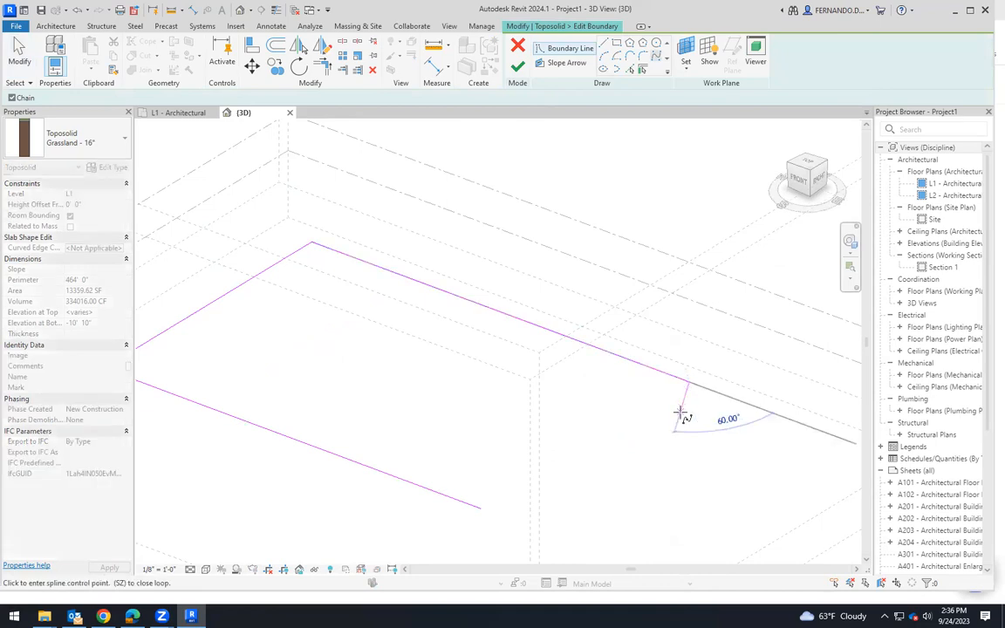
pyautogui.click(681, 413)
pyautogui.click(667, 432)
pyautogui.click(648, 440)
pyautogui.click(624, 440)
pyautogui.click(589, 452)
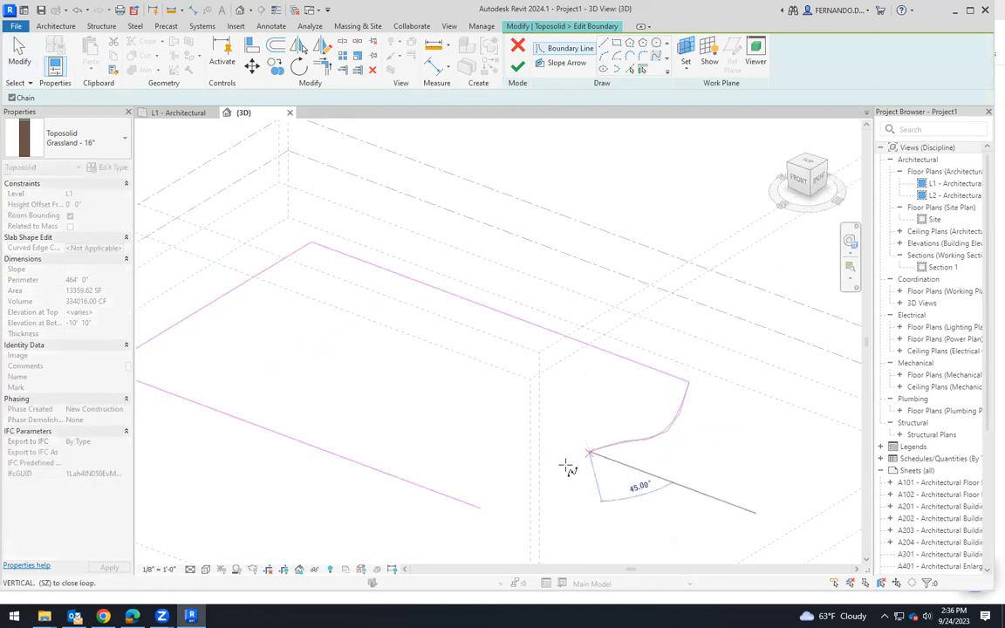
pyautogui.click(523, 501)
pyautogui.click(482, 508)
pyautogui.press('Escape')
pyautogui.click(519, 68)
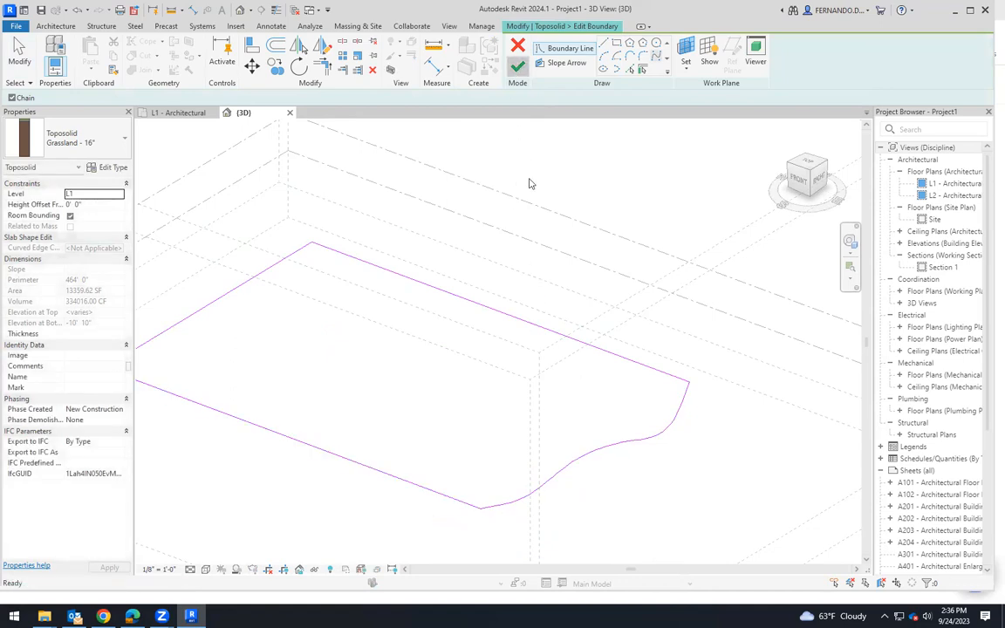
# Set the elevation of the toposolid's back corner point at the high end to 35'
pyautogui.moveTo(585, 435)
pyautogui.keyDown('shift'); pyautogui.mouseDown(button='middle')
pyautogui.moveTo(530, 420)
pyautogui.moveTo(624, 361)
pyautogui.moveTo(581, 398)
pyautogui.moveTo(577, 354)
pyautogui.moveTo(614, 342)
pyautogui.moveTo(589, 464)
pyautogui.moveTo(621, 514)
pyautogui.moveTo(610, 498)
pyautogui.mouseUp(button='middle'); pyautogui.keyUp('shift')
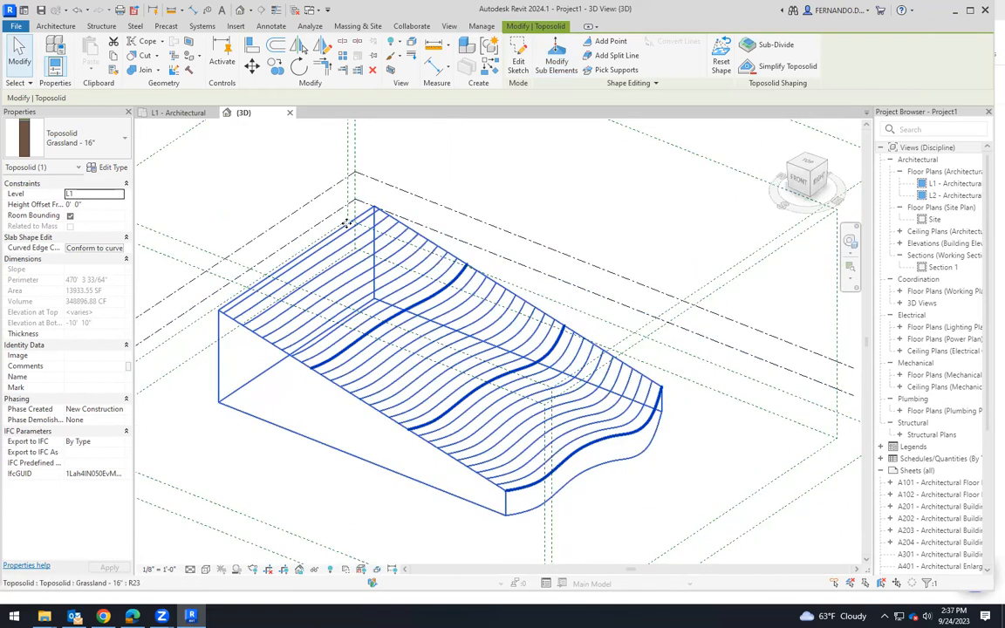
pyautogui.click(556, 61)
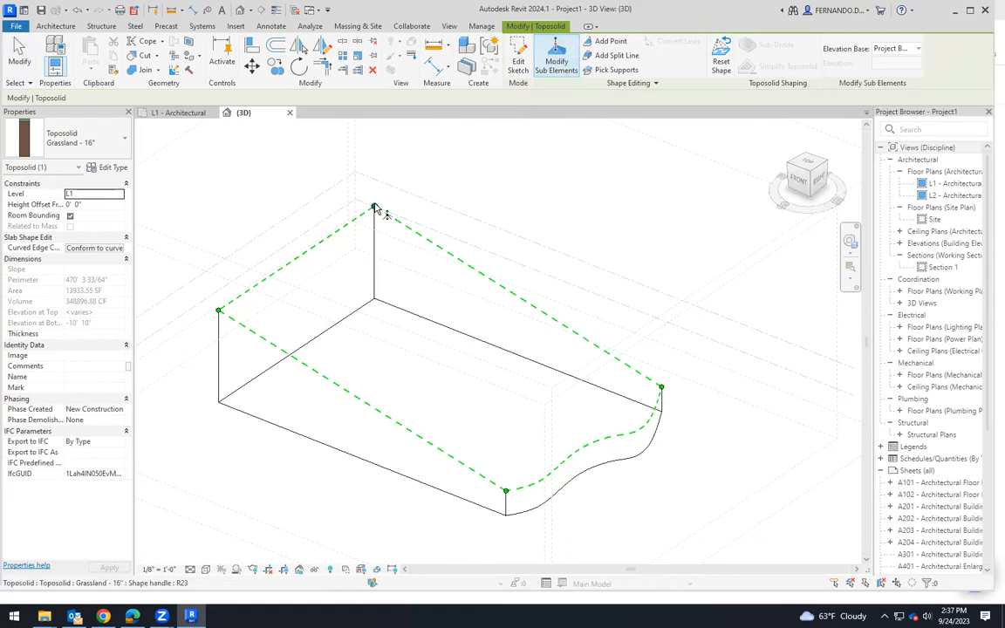
pyautogui.click(373, 207)
pyautogui.click(384, 202)
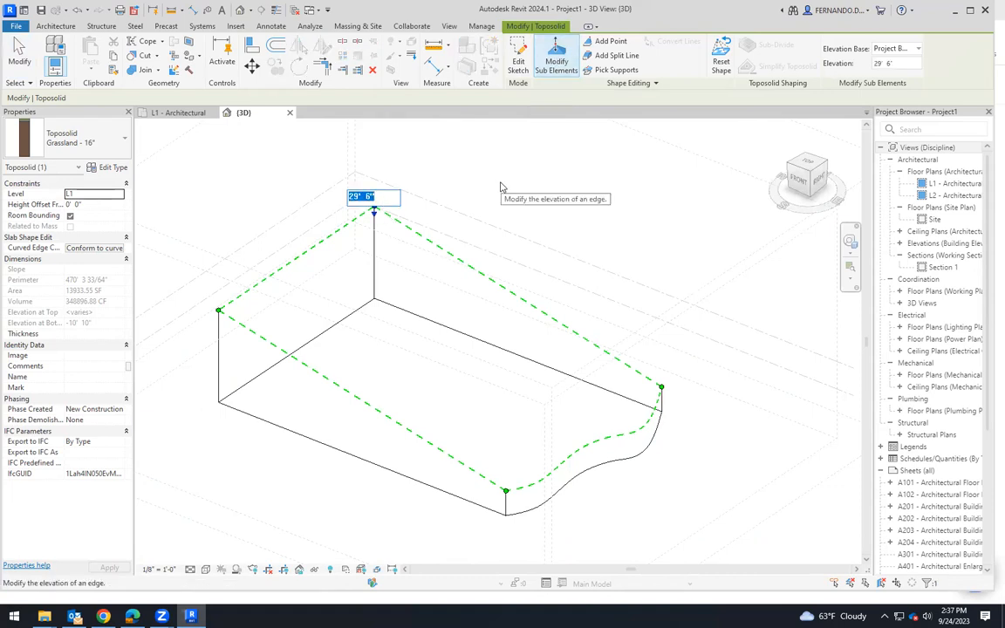
pyautogui.write('35')
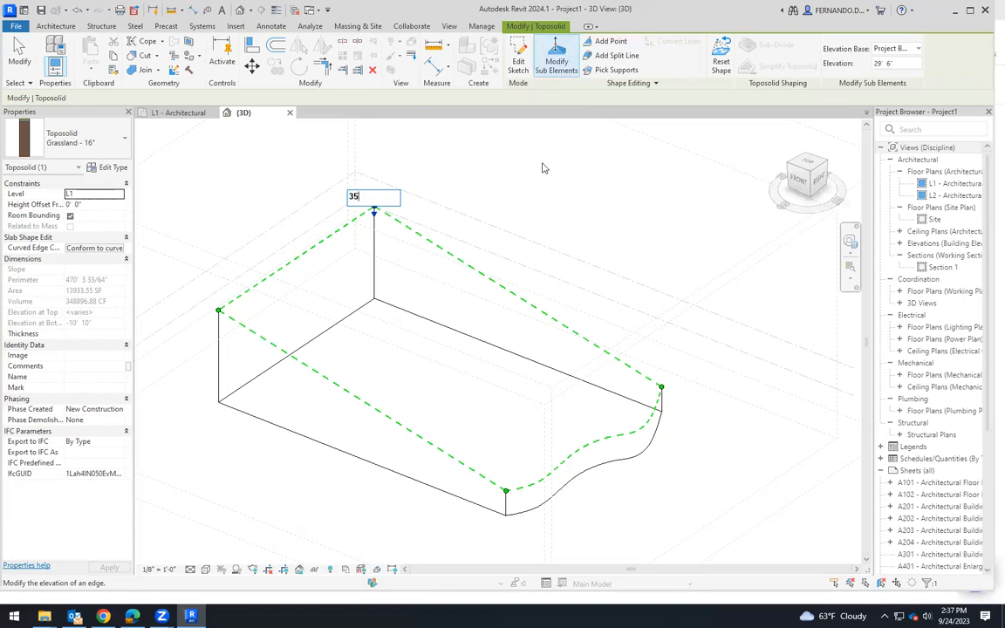
pyautogui.press('Return')
pyautogui.click(19, 54)
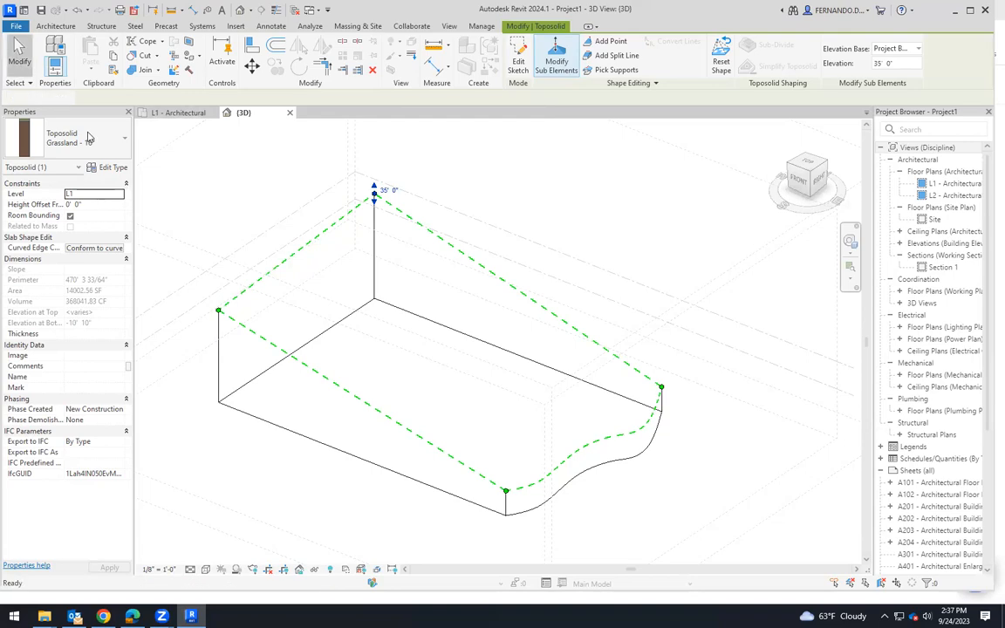
pyautogui.press('Escape')
pyautogui.keyDown('shift'); pyautogui.moveTo(513, 287); pyautogui.dragTo(531, 422, button='middle'); pyautogui.keyUp('shift')
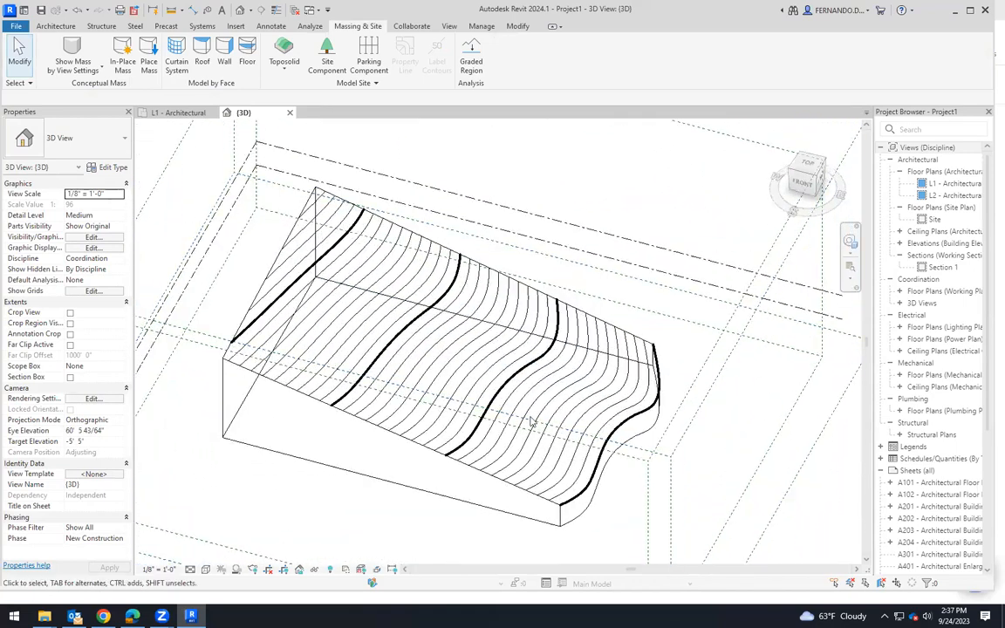
pyautogui.scroll(-2, 408, 365)
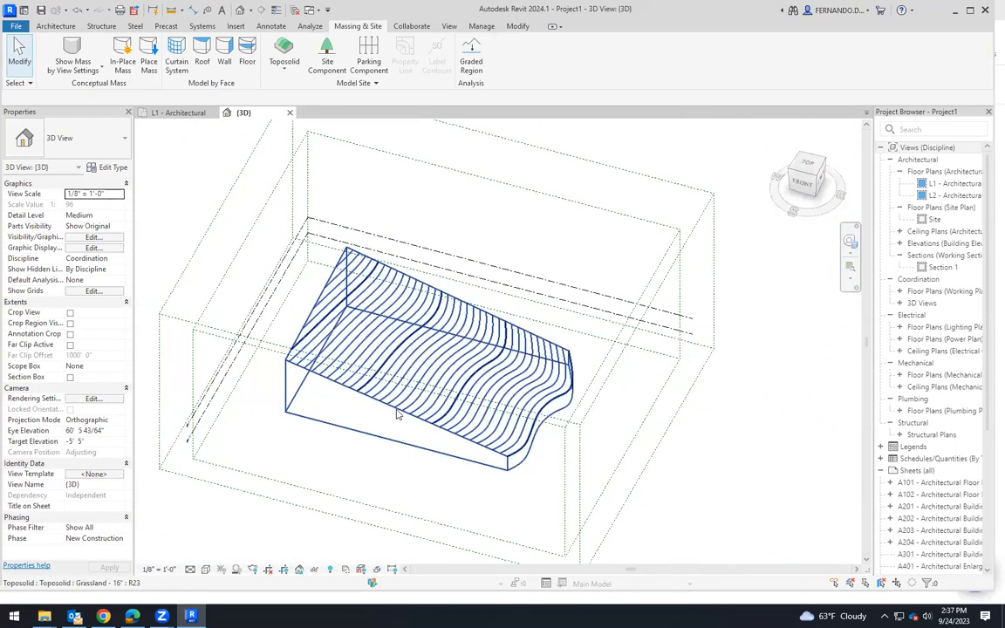
# Edit the toposolid's boundary sketch and delete the straight boundary line at its high end
pyautogui.click(397, 415)
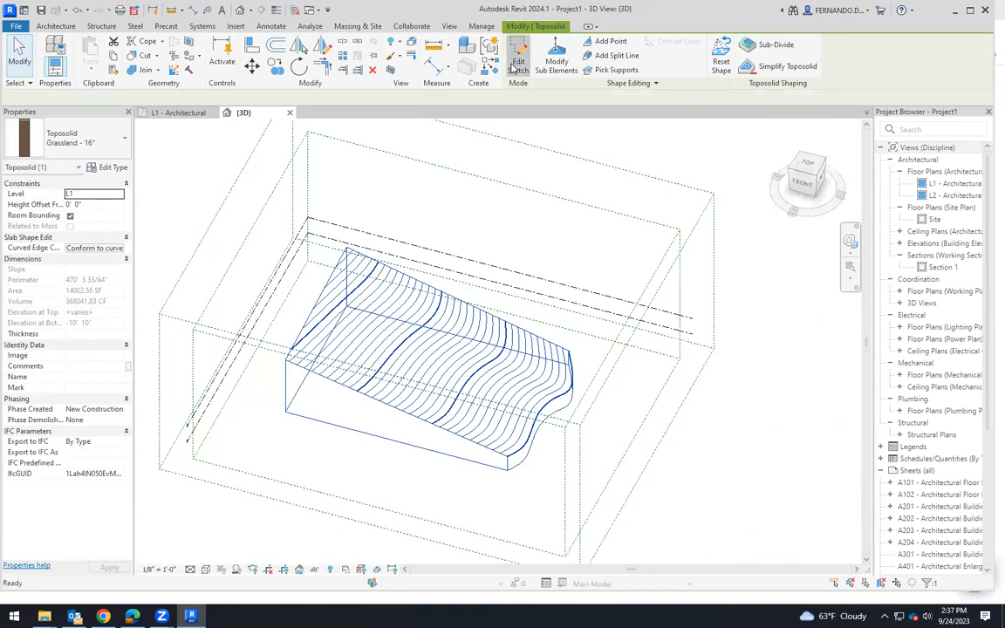
pyautogui.click(517, 63)
pyautogui.click(331, 328)
pyautogui.press('Delete')
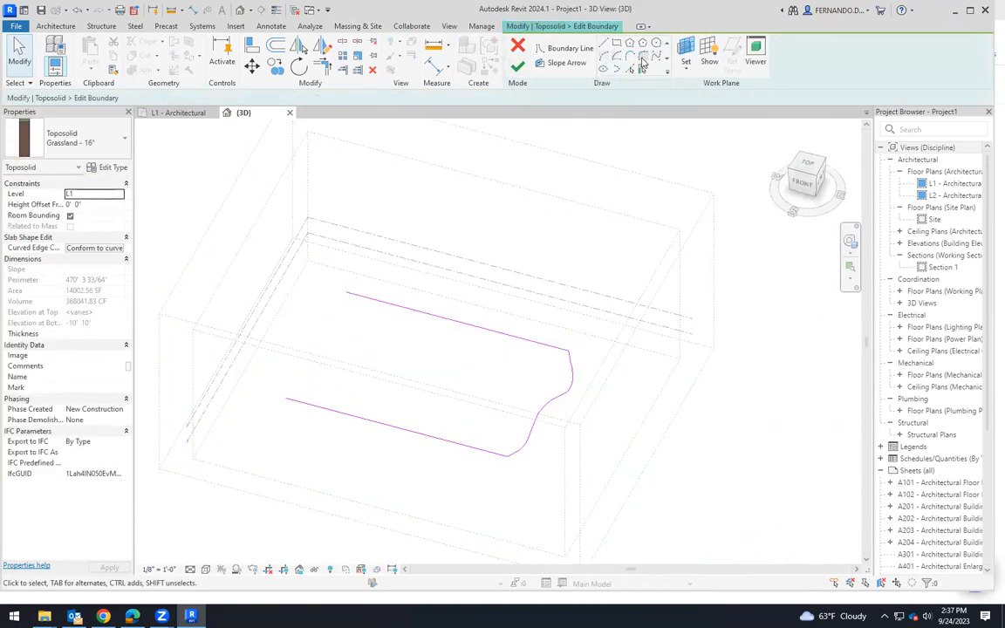
# Close the boundary end opposite the existing wavy edge with another S-shaped spline and finish the sketch
pyautogui.click(656, 58)
pyautogui.click(347, 293)
pyautogui.click(351, 320)
pyautogui.click(332, 356)
pyautogui.click(313, 365)
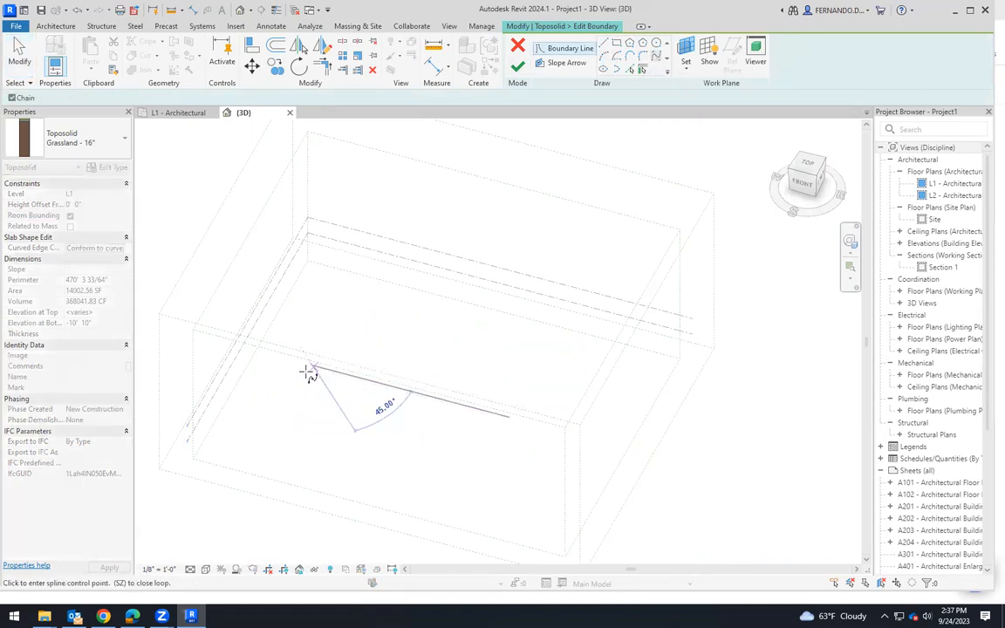
pyautogui.click(286, 398)
pyautogui.press('Escape')
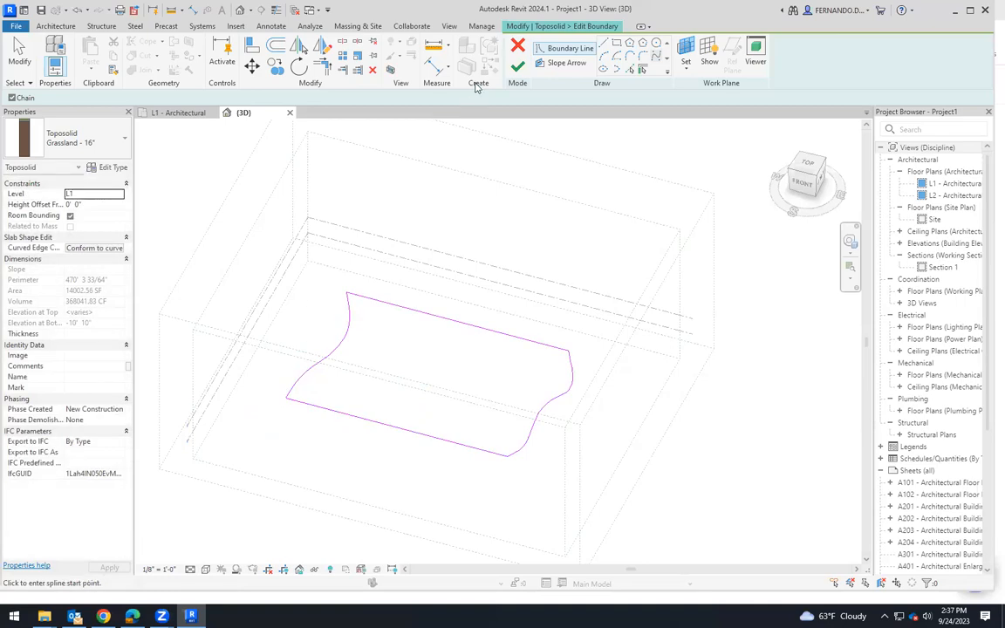
pyautogui.click(519, 68)
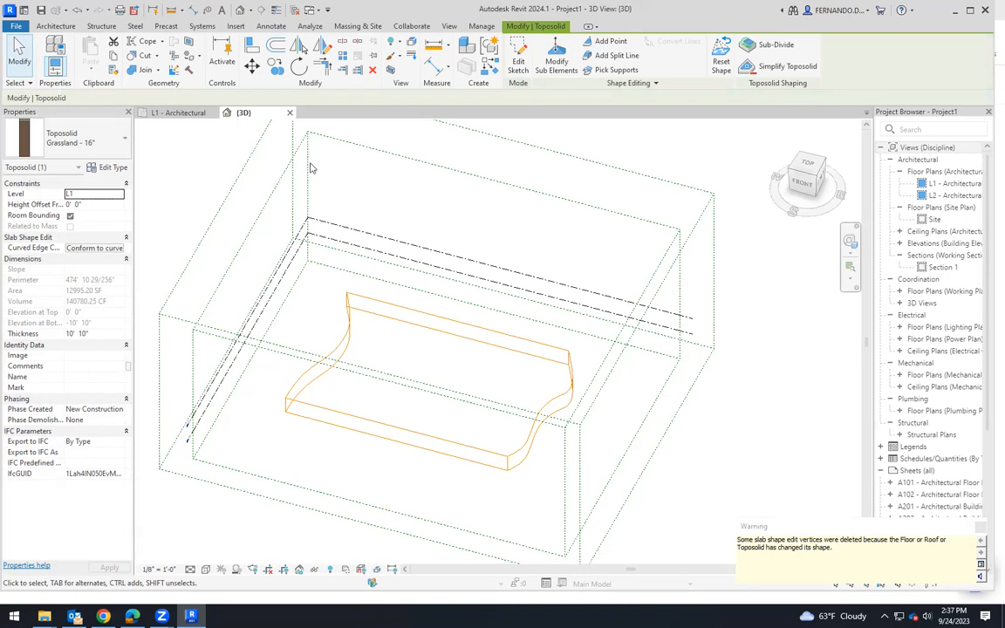
pyautogui.click(20, 54)
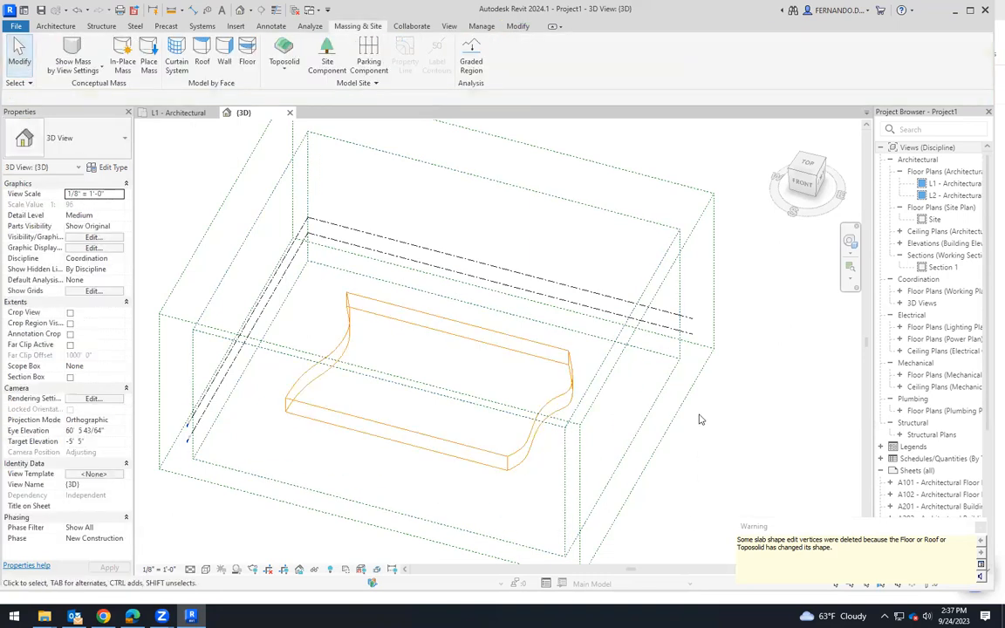
# Raise the two corner points at the far end of the toposolid by modifying its sub-elements, lifting the back corner higher than the front one
pyautogui.click(428, 343)
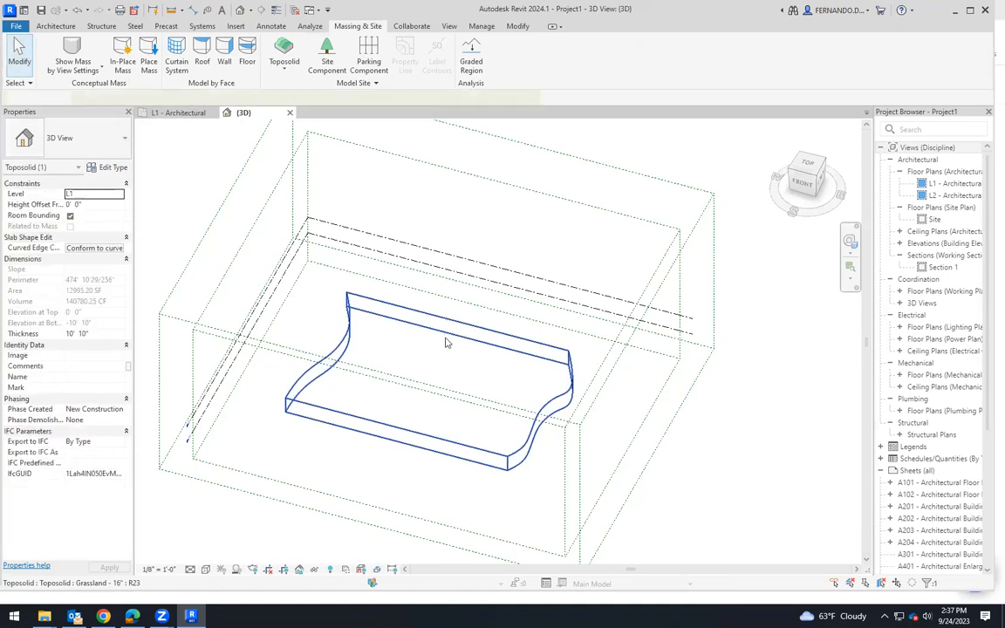
pyautogui.keyDown('shift'); pyautogui.moveTo(401, 474); pyautogui.dragTo(344, 385, button='middle'); pyautogui.keyUp('shift')
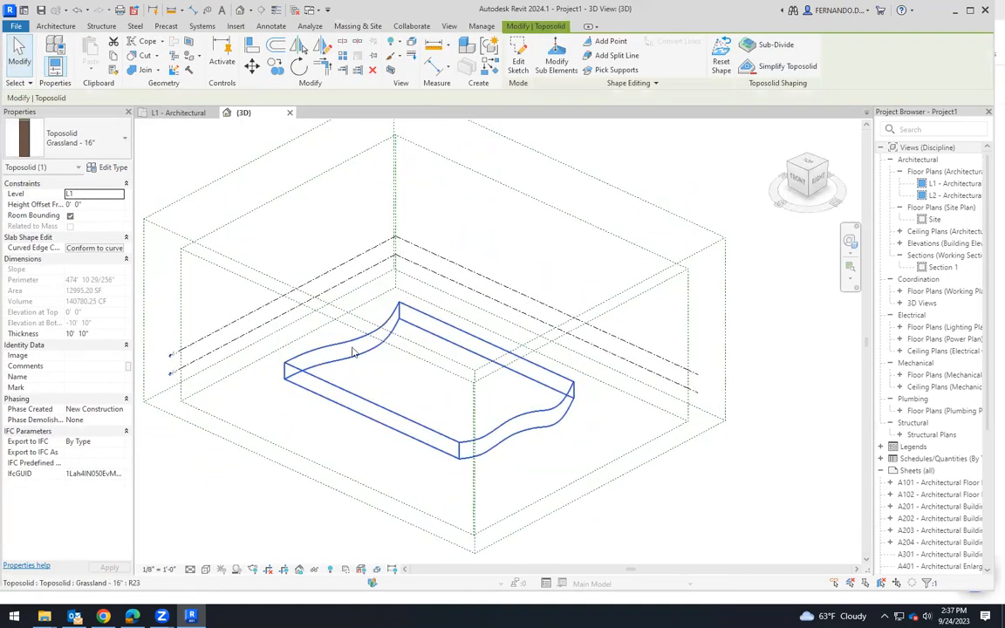
pyautogui.click(378, 324)
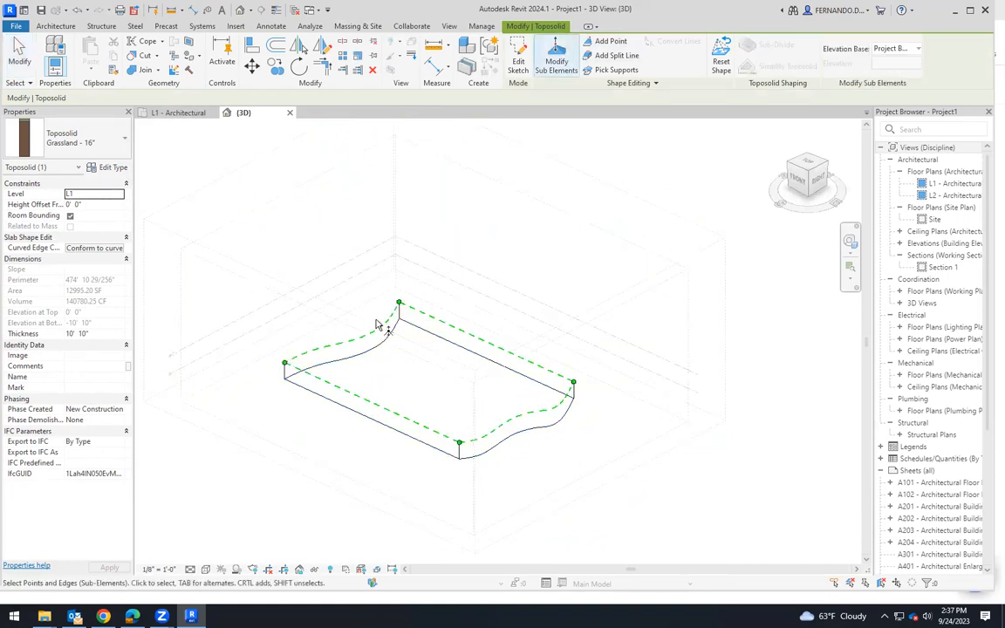
pyautogui.moveTo(399, 300); pyautogui.dragTo(402, 265)
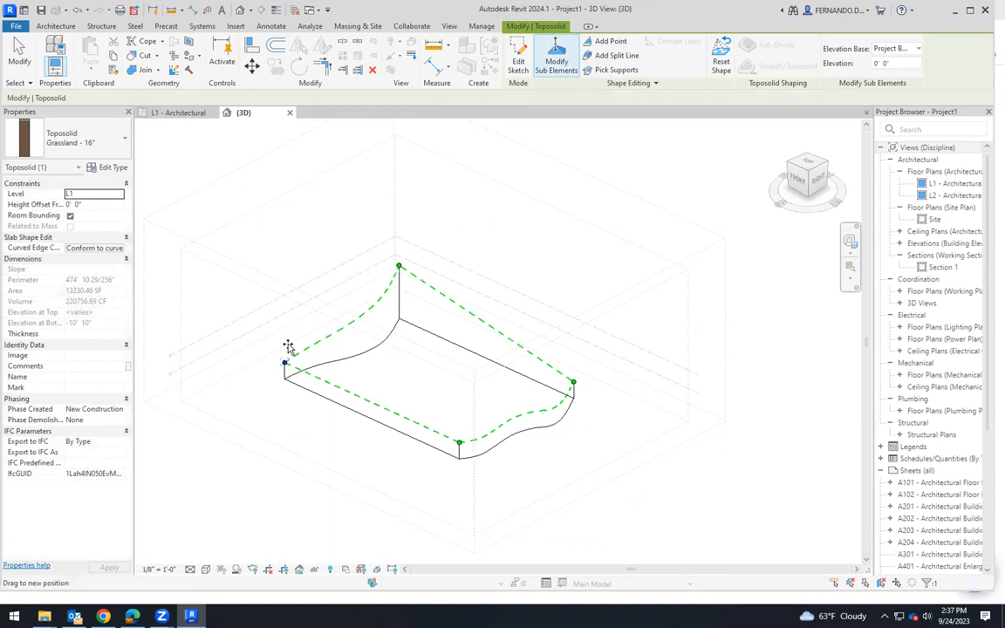
pyautogui.moveTo(289, 347); pyautogui.dragTo(287, 335)
pyautogui.click(308, 442)
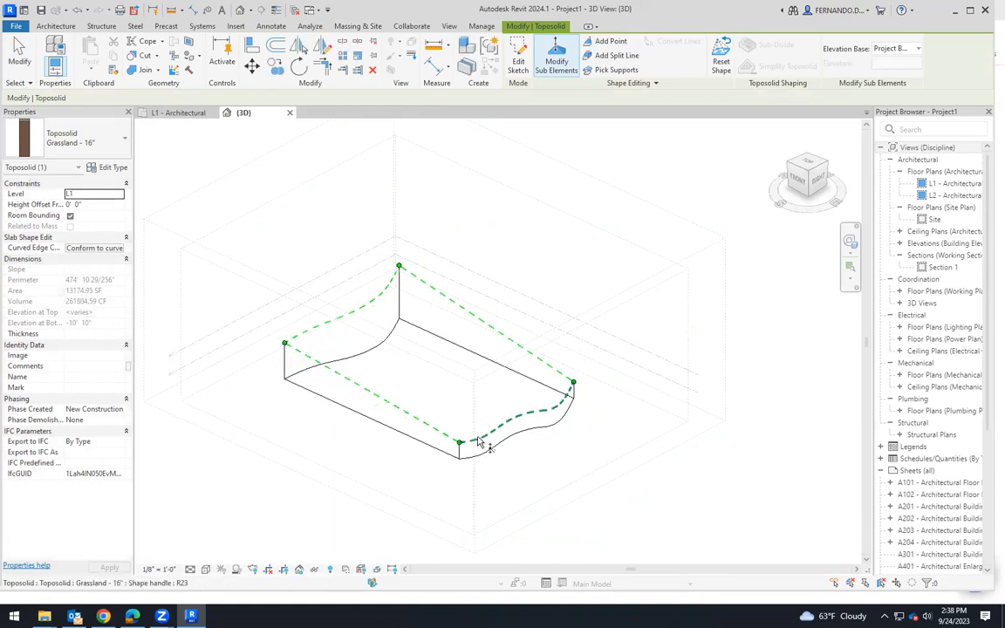
pyautogui.click(30, 63)
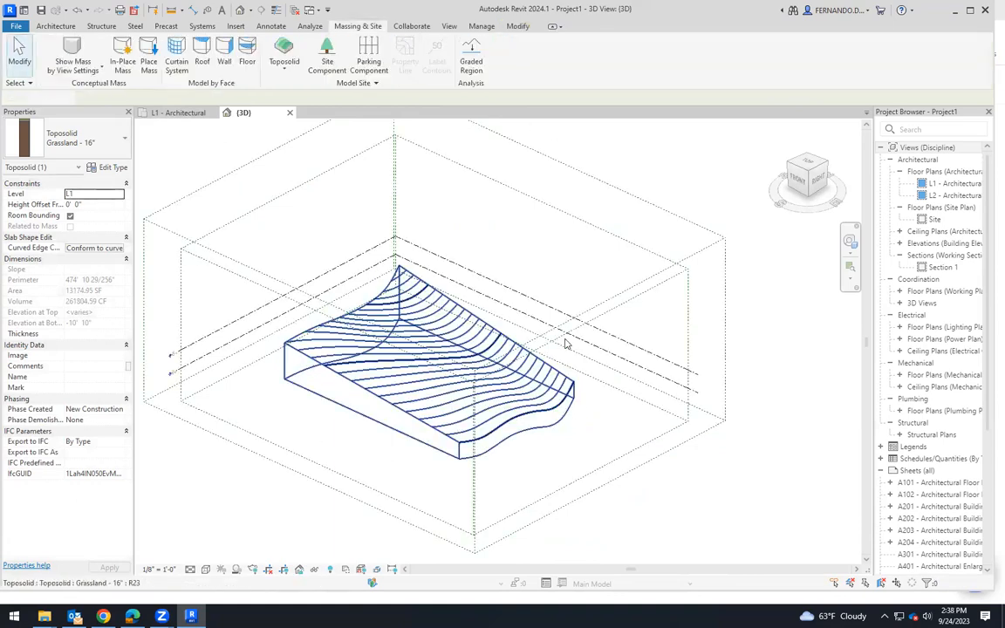
# Examine the curved contour lines and sloped shape of the toposolid from several angles in the 3D view
pyautogui.keyDown('shift'); pyautogui.moveTo(384, 474); pyautogui.dragTo(604, 390, button='middle'); pyautogui.keyUp('shift')
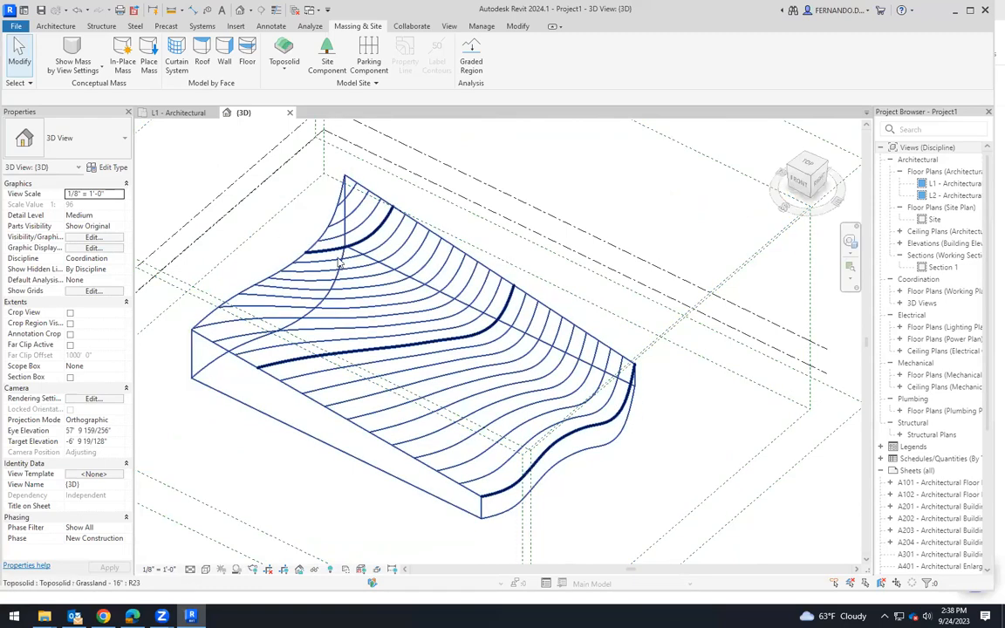
pyautogui.keyDown('shift'); pyautogui.moveTo(306, 299); pyautogui.dragTo(559, 436, button='middle'); pyautogui.keyUp('shift')
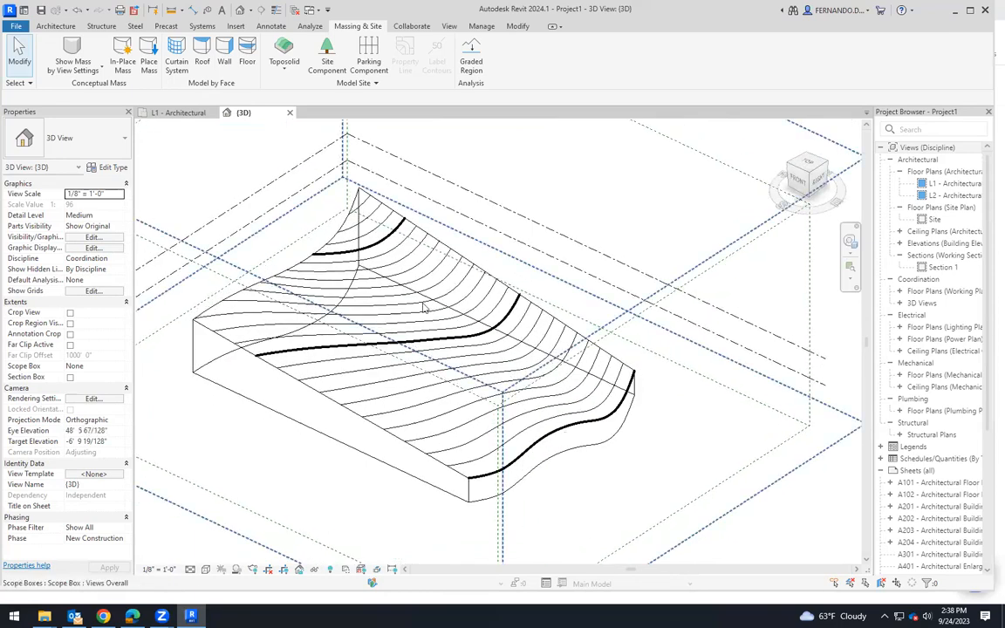
pyautogui.keyDown('shift'); pyautogui.moveTo(345, 282); pyautogui.dragTo(225, 282, button='middle'); pyautogui.keyUp('shift')
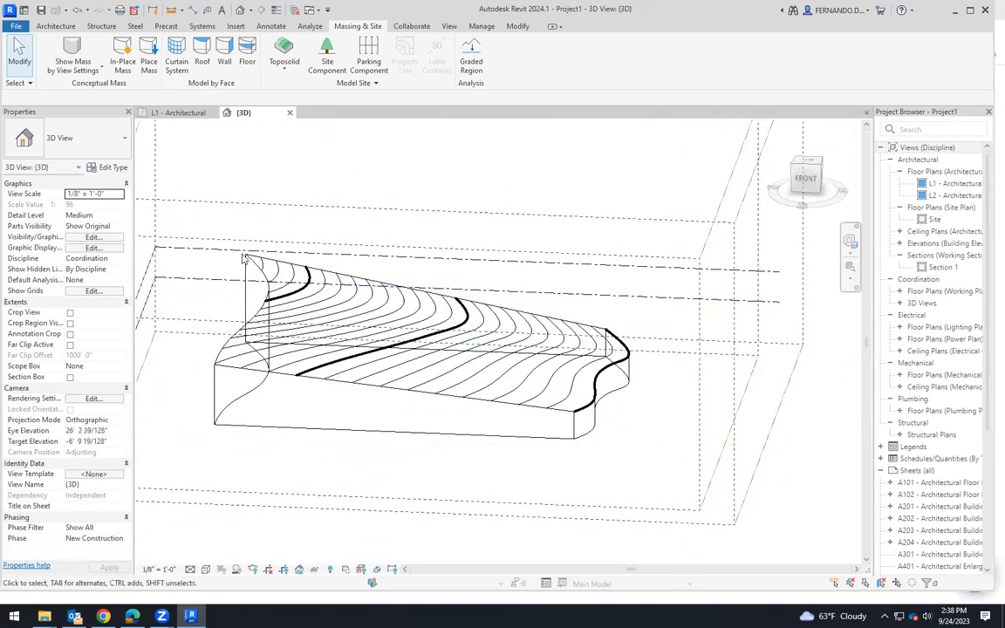
pyautogui.keyDown('shift'); pyautogui.moveTo(346, 399); pyautogui.dragTo(524, 290, button='middle'); pyautogui.keyUp('shift')
pyautogui.scroll(1, 254, 305)
pyautogui.scroll(-1, 375, 290)
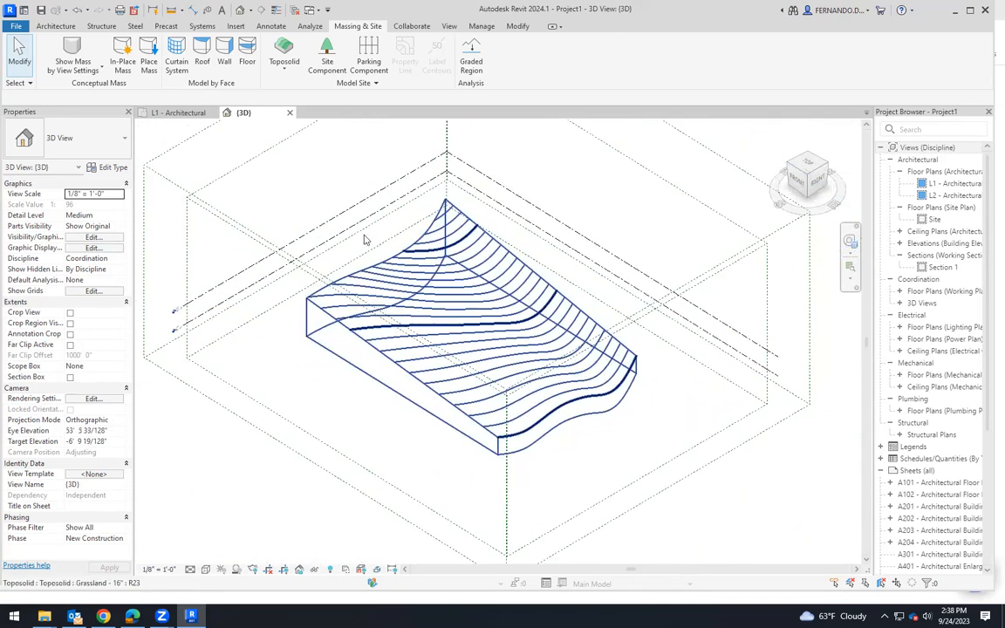